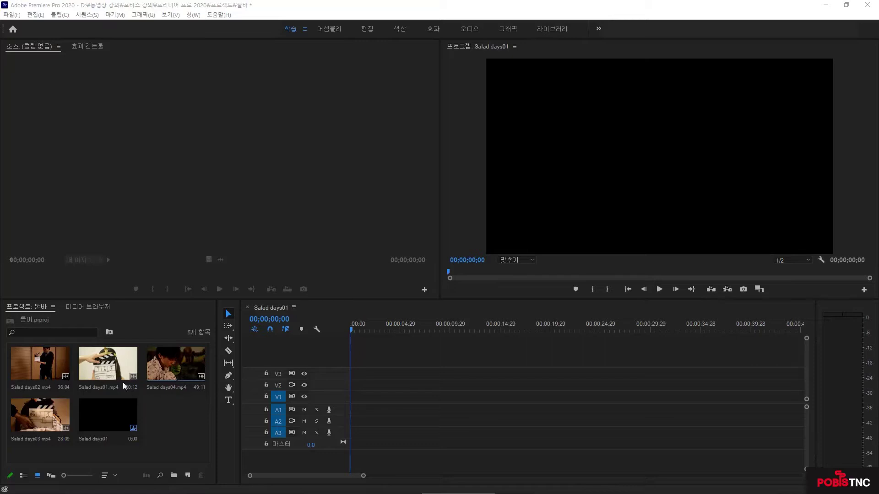
Step: Place Salad days01.mp4 at the start of track V1, trim it to about 5 seconds, and select it with the Selection tool
{"action": "left_click_drag", "start_coordinate": [109, 364], "coordinate": [417, 396]}
{"action": "left_click_drag", "start_coordinate": [551, 398], "coordinate": [375, 397]}
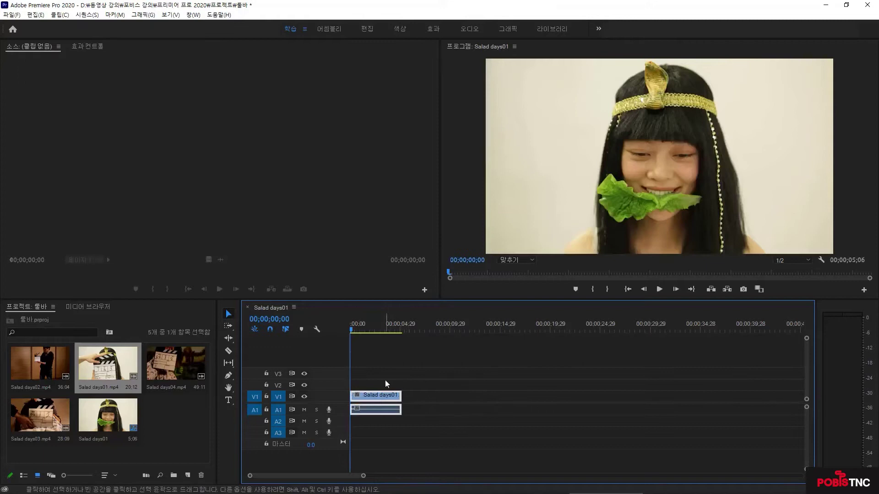
{"action": "left_click", "coordinate": [228, 315]}
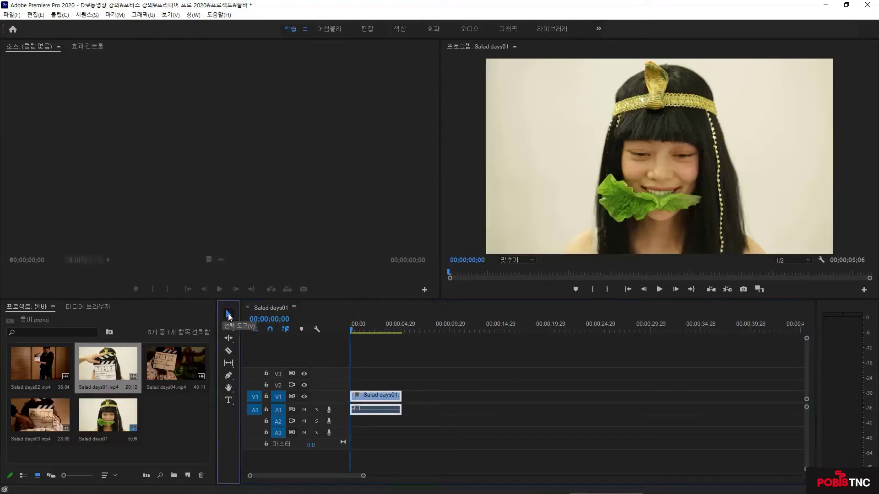
{"action": "left_click", "coordinate": [382, 397]}
{"action": "mouse_move", "coordinate": [380, 396]}
{"action": "left_mouse_down"}
{"action": "mouse_move", "coordinate": [427, 394]}
{"action": "mouse_move", "coordinate": [376, 408]}
{"action": "left_mouse_up"}
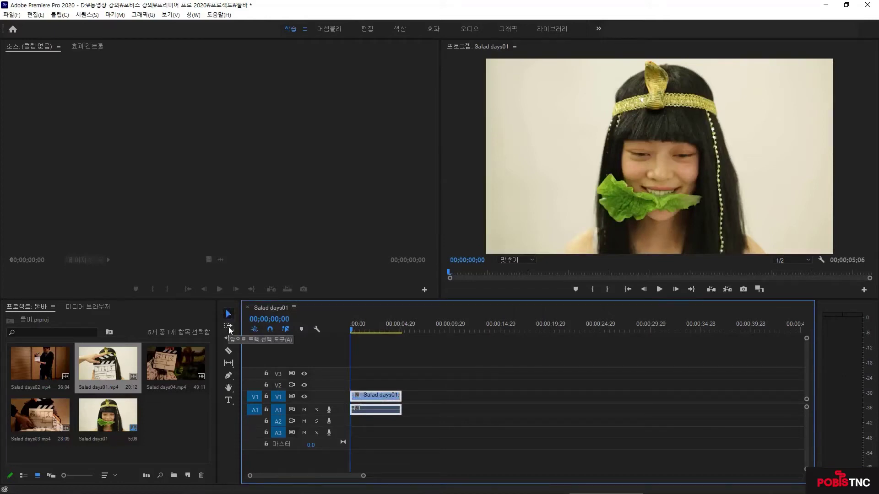
Step: Add Salad days02.mp4 and Salad days03.mp4 back to back after the first clip on V1, trimmed to about 11 and 7 seconds
{"action": "left_click_drag", "start_coordinate": [40, 363], "coordinate": [558, 391]}
{"action": "left_click_drag", "start_coordinate": [572, 397], "coordinate": [442, 399]}
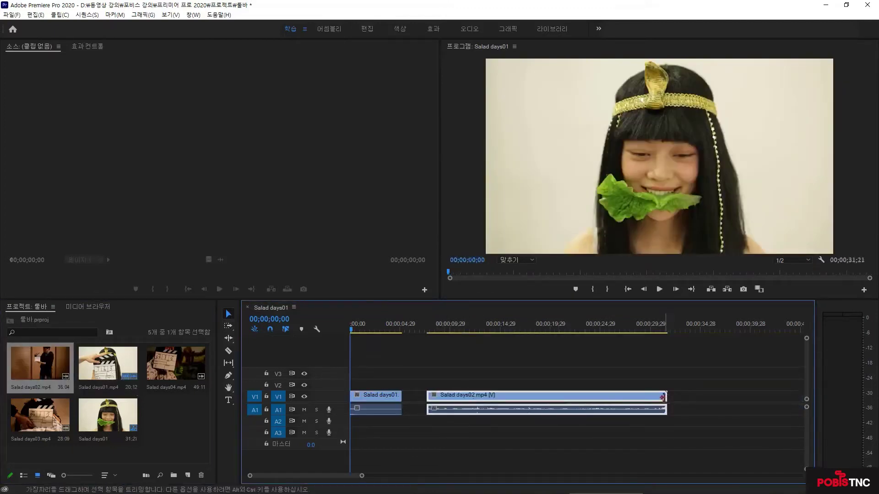
{"action": "left_click_drag", "start_coordinate": [663, 397], "coordinate": [536, 397]}
{"action": "left_click_drag", "start_coordinate": [481, 397], "coordinate": [456, 396]}
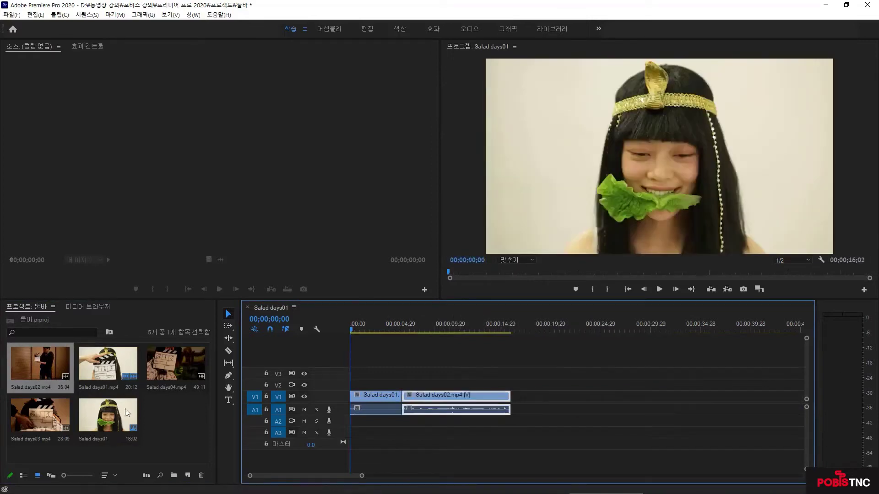
{"action": "left_click_drag", "start_coordinate": [40, 416], "coordinate": [563, 397]}
{"action": "left_click_drag", "start_coordinate": [690, 397], "coordinate": [549, 398]}
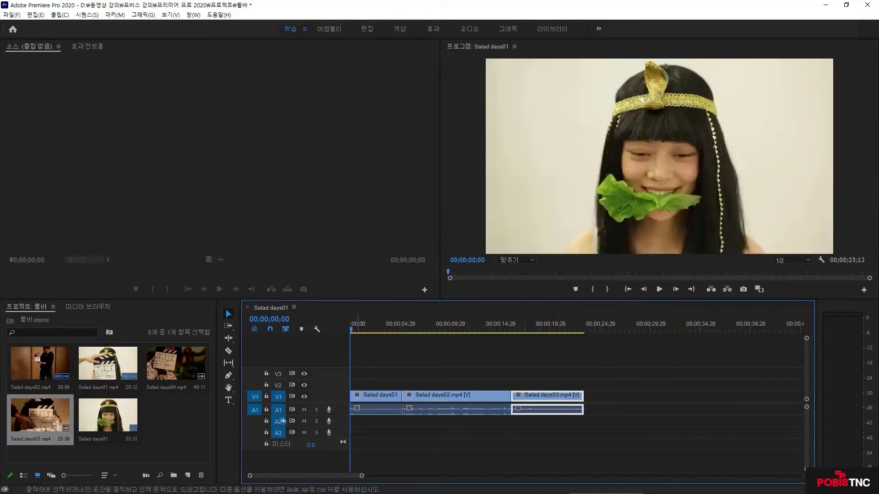
Step: Place Salad days04.mp4 on track V2 starting where Salad days03.mp4 ends, and trim it so the sequence ends at about 00;00;33;27
{"action": "left_click_drag", "start_coordinate": [176, 363], "coordinate": [603, 388]}
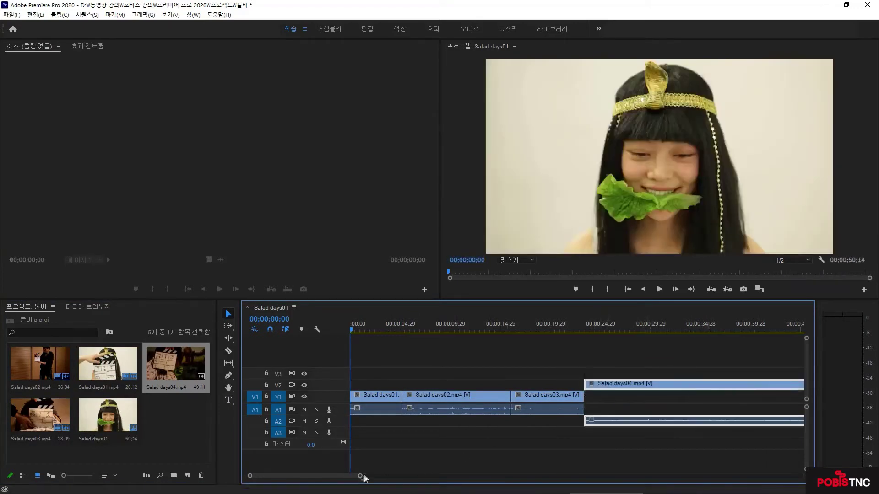
{"action": "left_click_drag", "start_coordinate": [360, 476], "coordinate": [437, 476]}
{"action": "left_click_drag", "start_coordinate": [559, 386], "coordinate": [491, 385]}
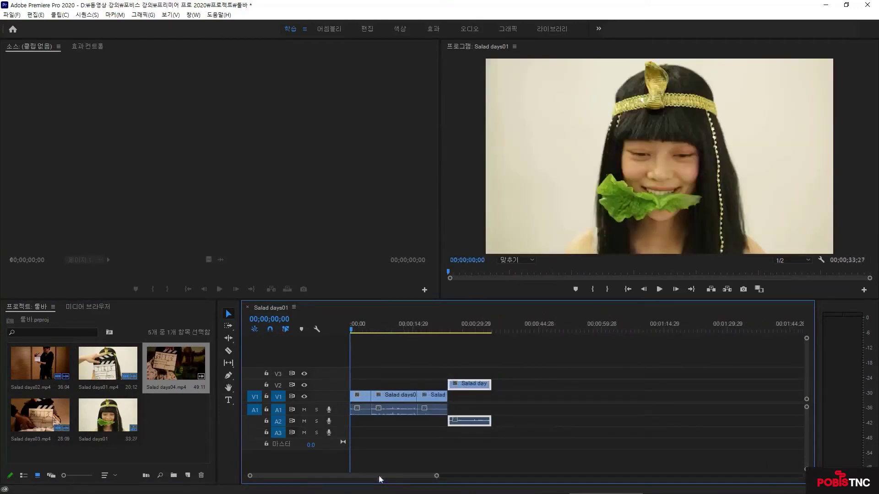
{"action": "left_click_drag", "start_coordinate": [437, 476], "coordinate": [417, 474]}
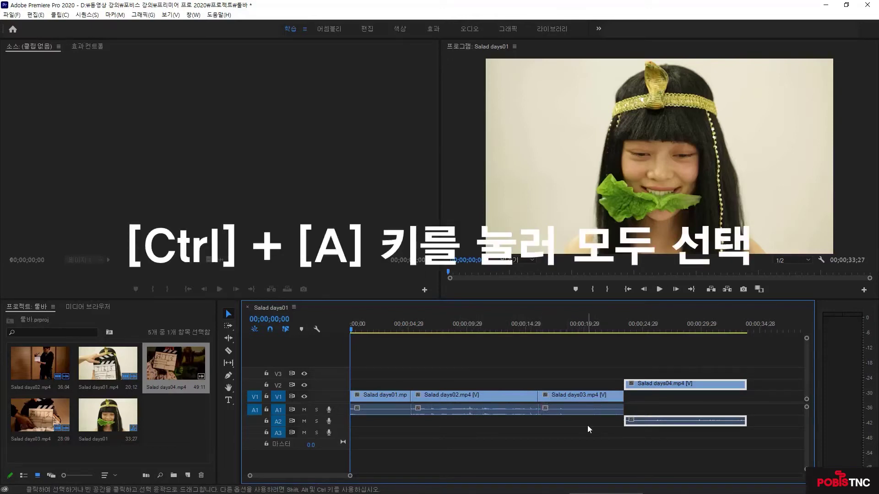
Step: Select all clips in the sequence, and use Track Select Forward to select Salad days02.mp4 and every clip after it on all tracks
{"action": "key", "text": "ctrl+a"}
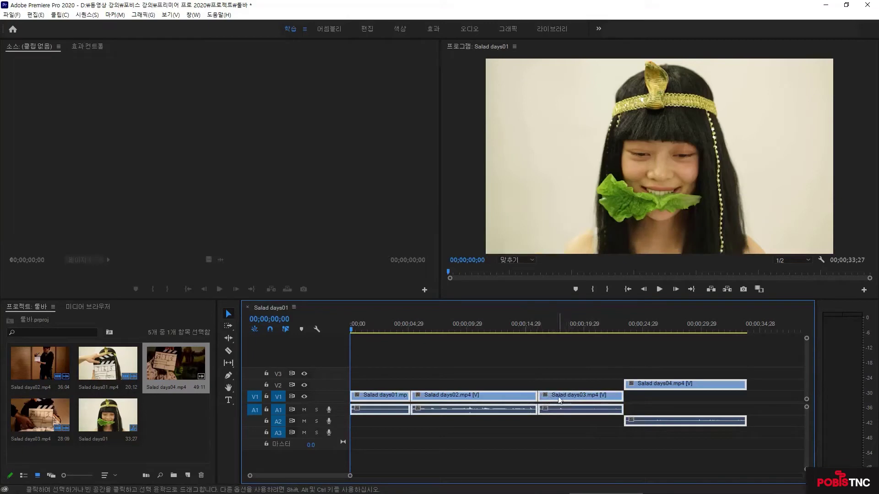
{"action": "mouse_move", "coordinate": [576, 398]}
{"action": "left_mouse_down"}
{"action": "mouse_move", "coordinate": [626, 402]}
{"action": "mouse_move", "coordinate": [572, 406]}
{"action": "left_mouse_up"}
{"action": "left_click", "coordinate": [228, 326]}
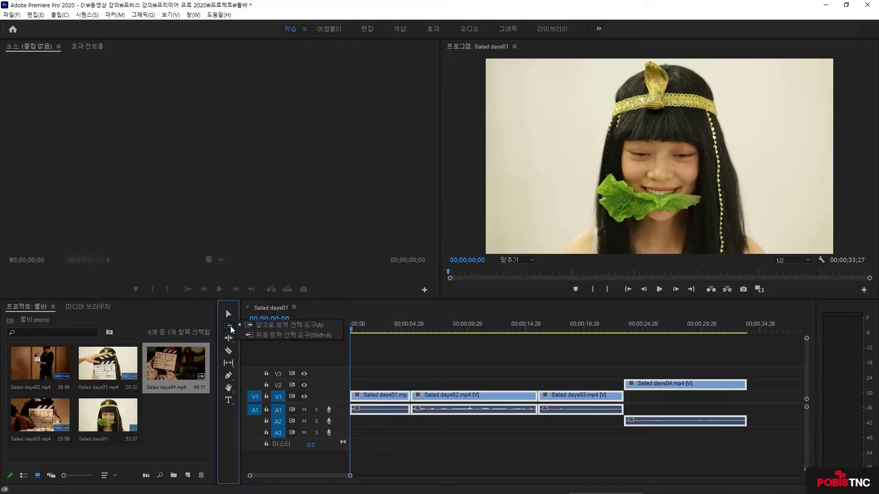
{"action": "left_click", "coordinate": [294, 326]}
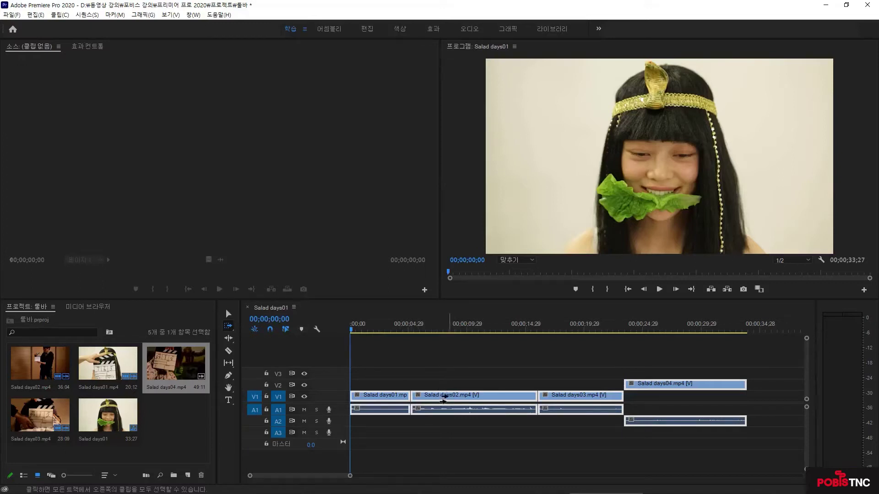
{"action": "left_click", "coordinate": [442, 398]}
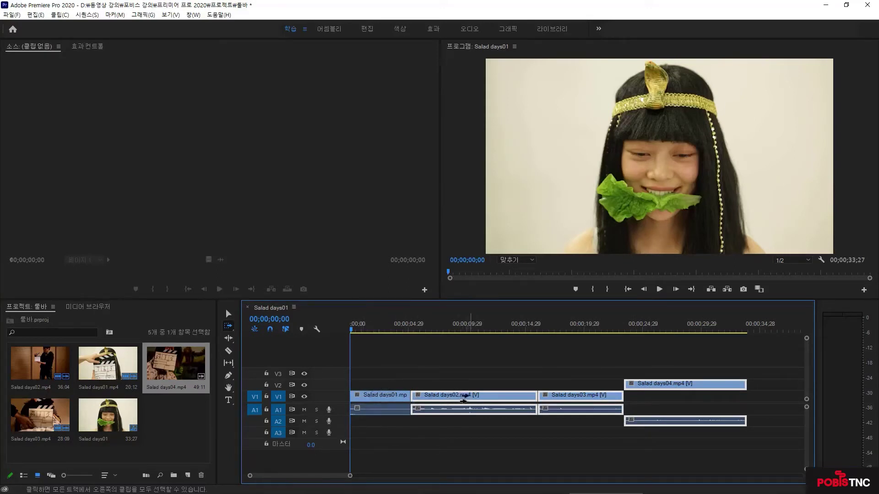
{"action": "left_click_drag", "start_coordinate": [462, 396], "coordinate": [495, 401]}
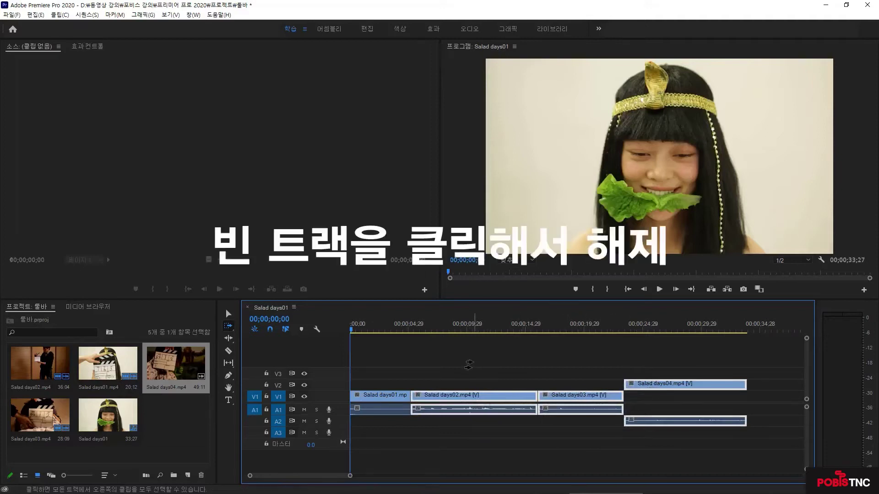
Step: Clear the selection and use Track Select Forward to select only the V1 clips from Salad days02.mp4 onward
{"action": "left_click", "coordinate": [469, 365]}
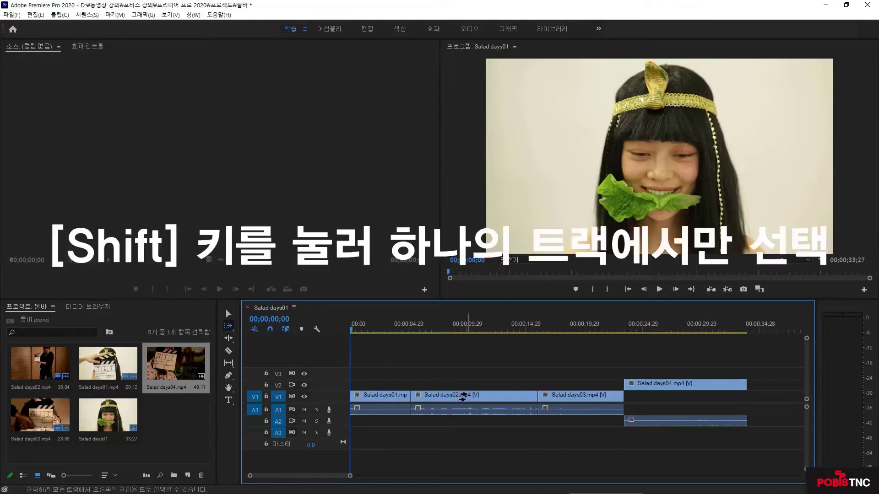
{"action": "key", "text": "shift"}
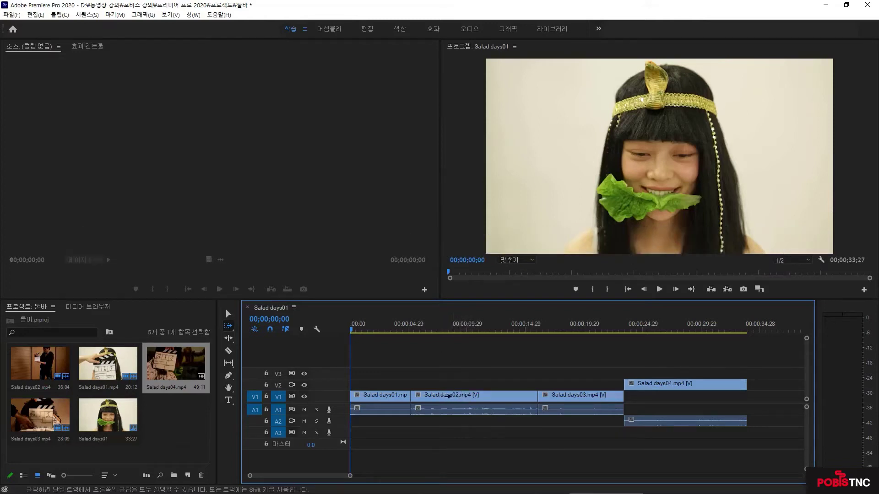
{"action": "left_click", "coordinate": [448, 396]}
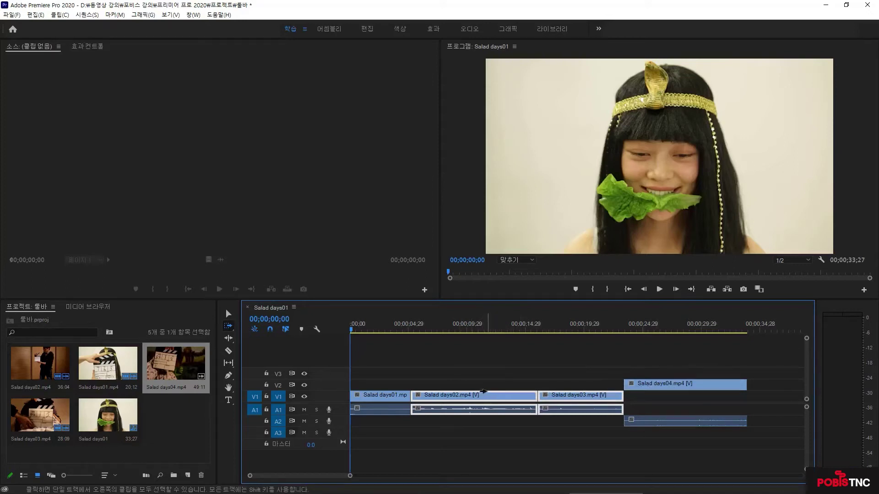
Step: Use the Track Select Backward tool to select Salad days03.mp4 and all clips before it
{"action": "left_click", "coordinate": [227, 330]}
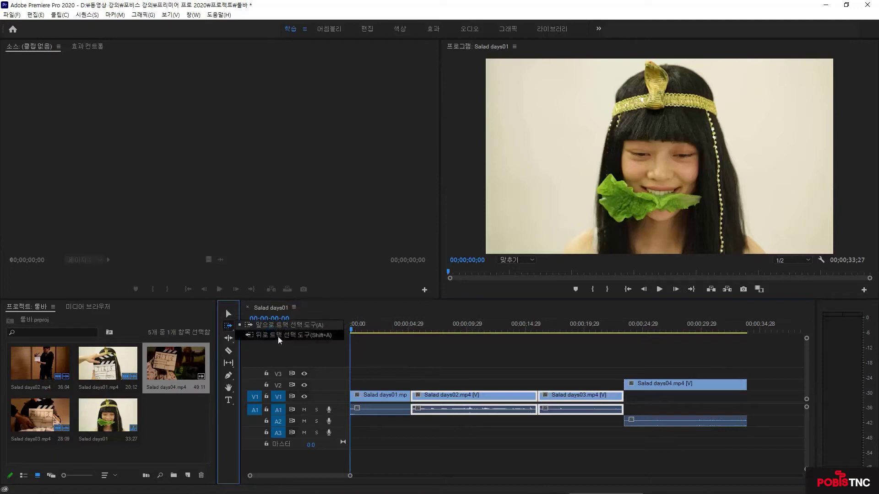
{"action": "left_click", "coordinate": [294, 336]}
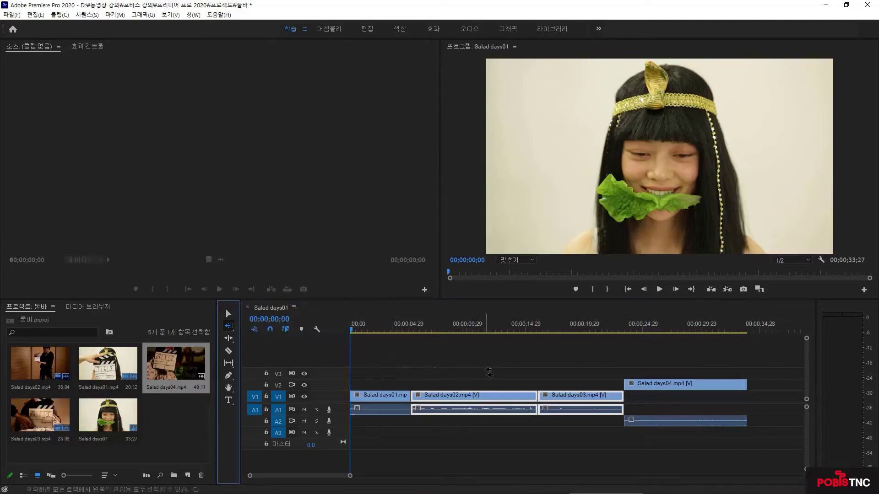
{"action": "left_click", "coordinate": [590, 398]}
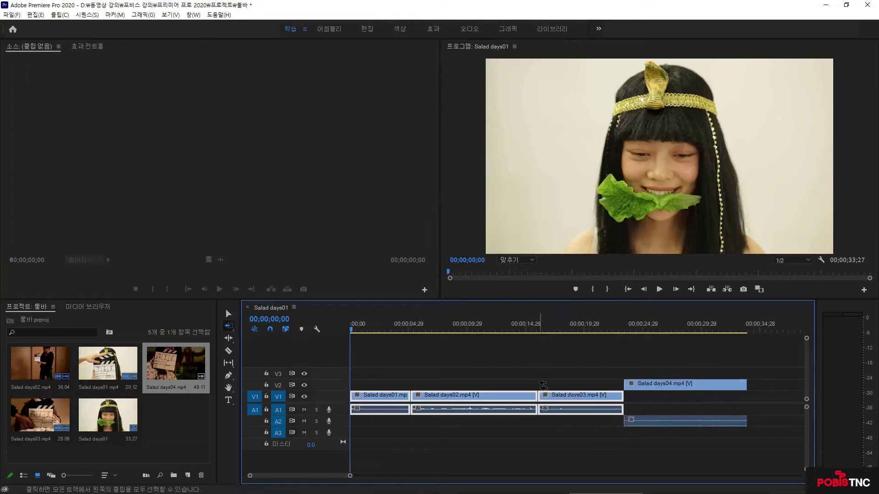
Step: Try shortening the start of Salad days02.mp4 by about 00;00;02;04 with the Ripple Edit tool, and undo the edit
{"action": "left_click", "coordinate": [229, 339]}
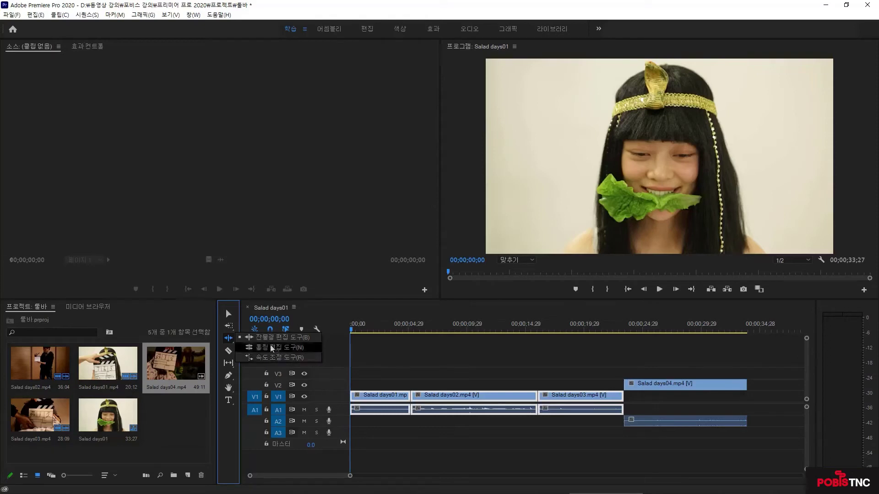
{"action": "left_click", "coordinate": [281, 337]}
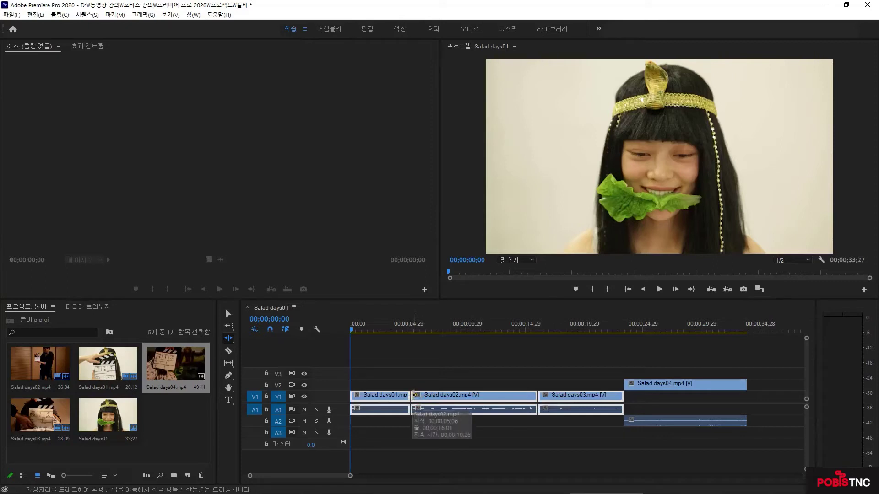
{"action": "left_click", "coordinate": [413, 395]}
{"action": "left_click_drag", "start_coordinate": [413, 395], "coordinate": [438, 396]}
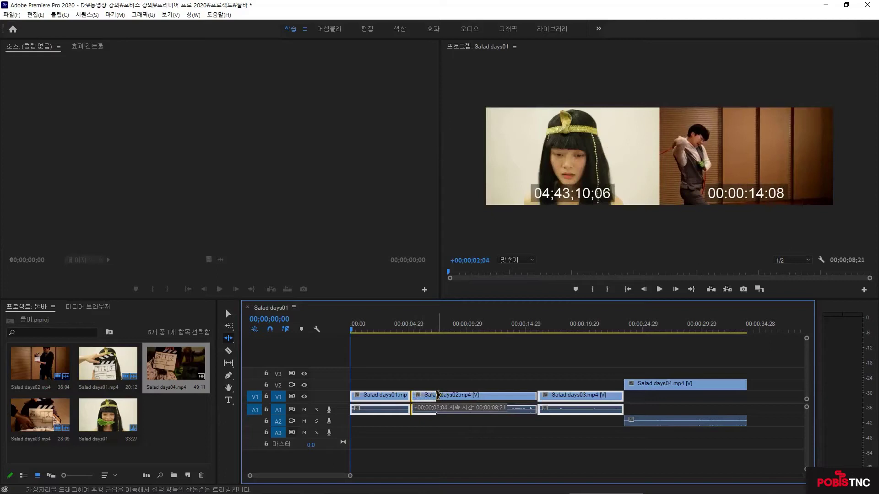
{"action": "left_click_drag", "start_coordinate": [438, 396], "coordinate": [437, 395]}
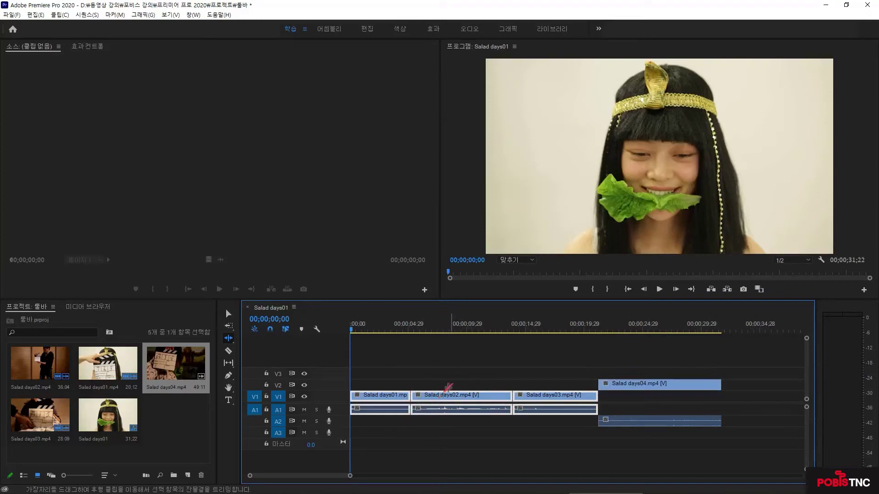
{"action": "key", "text": "ctrl+z"}
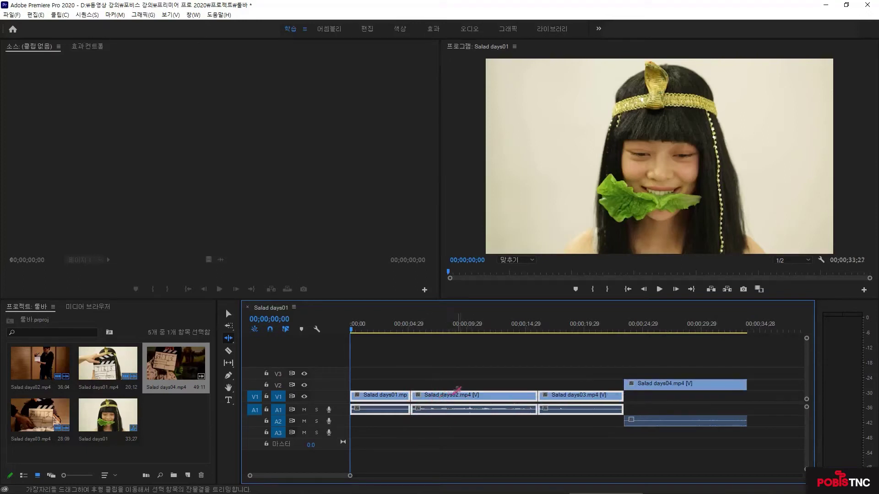
Step: Try trimming about 2 seconds off the start of Salad days02.mp4 with the Selection tool, and restore the original clip arrangement
{"action": "left_click", "coordinate": [226, 314]}
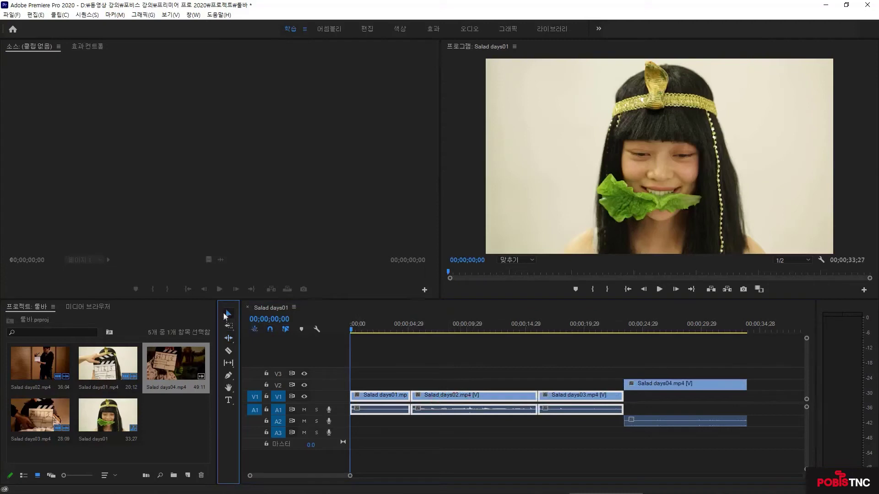
{"action": "left_click", "coordinate": [412, 396]}
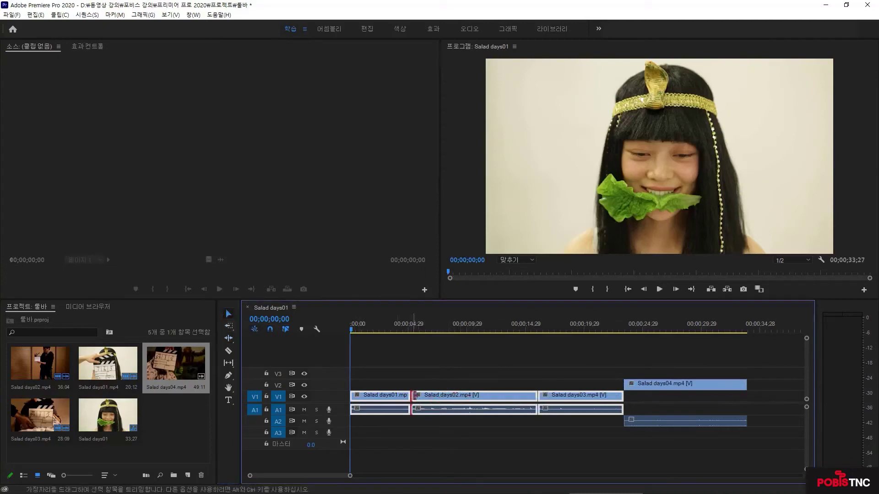
{"action": "left_click_drag", "start_coordinate": [411, 396], "coordinate": [437, 396]}
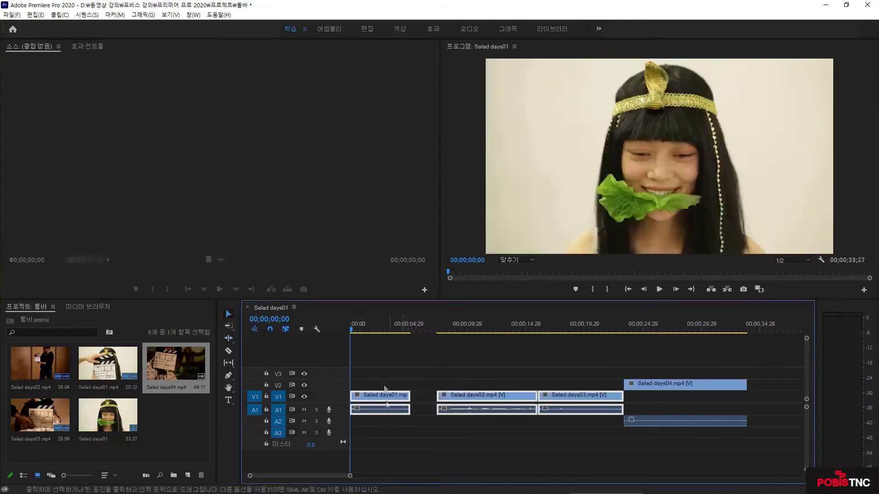
{"action": "left_click", "coordinate": [430, 401]}
{"action": "key", "text": "Delete"}
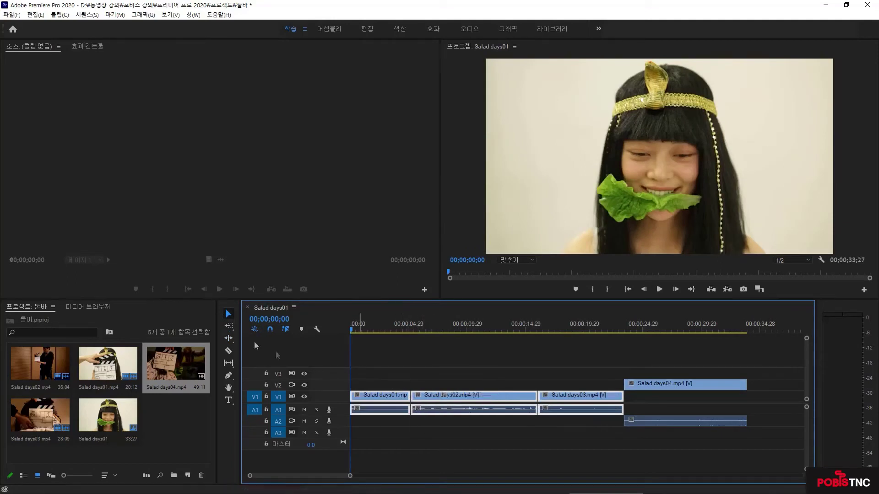
Step: With the Ripple Edit tool, shorten Salad days02.mp4 by about 00;00;02;23 at its start and about 00;00;02;09 at its end
{"action": "left_click", "coordinate": [232, 339]}
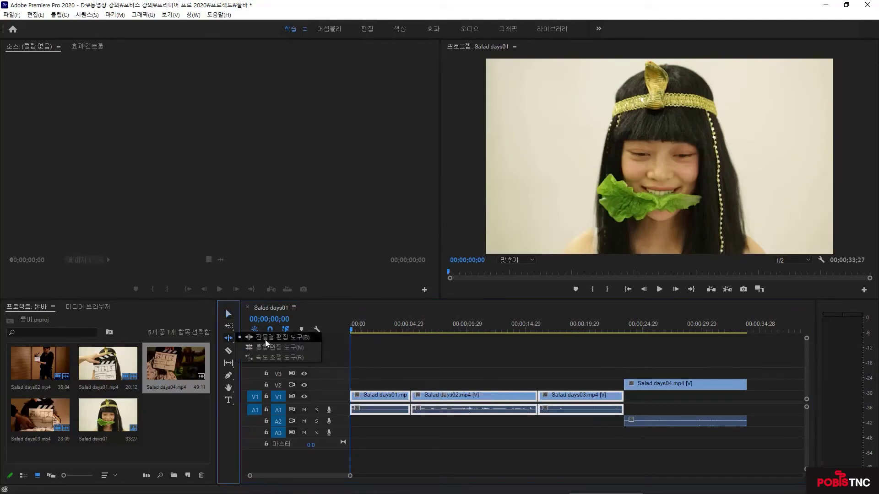
{"action": "left_click", "coordinate": [268, 339]}
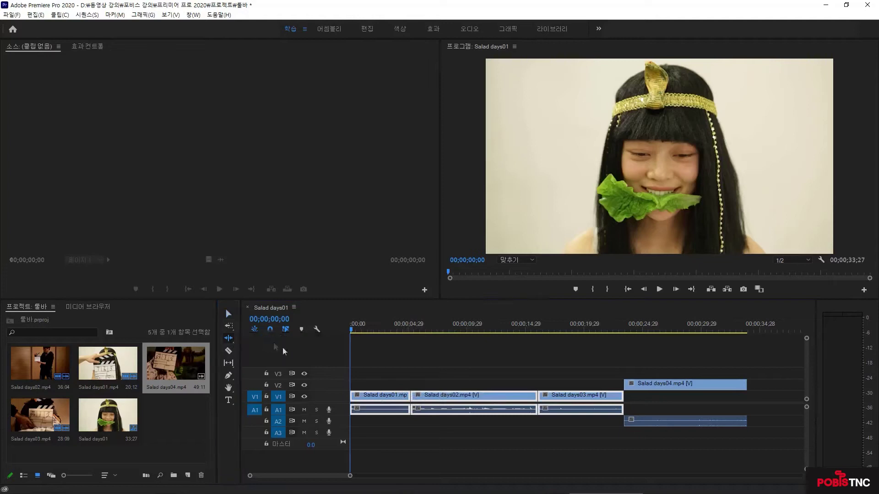
{"action": "left_click", "coordinate": [414, 397]}
{"action": "left_click_drag", "start_coordinate": [413, 397], "coordinate": [445, 397]}
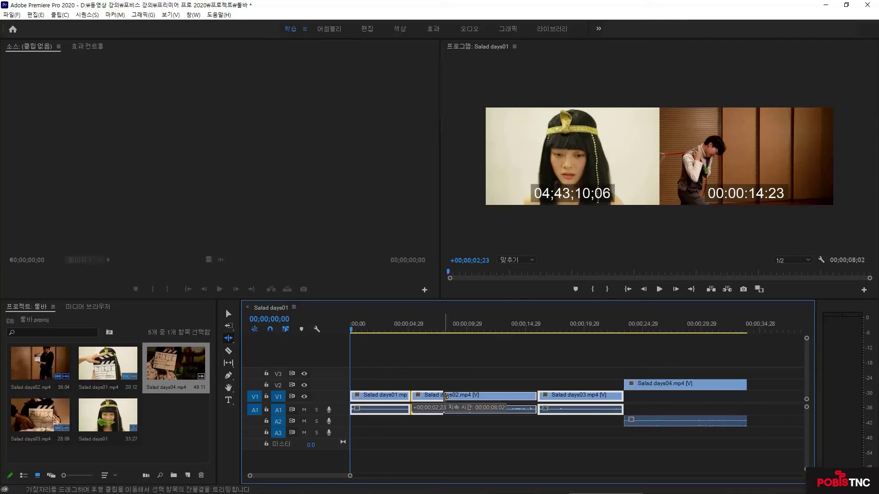
{"action": "left_click_drag", "start_coordinate": [446, 398], "coordinate": [445, 397]}
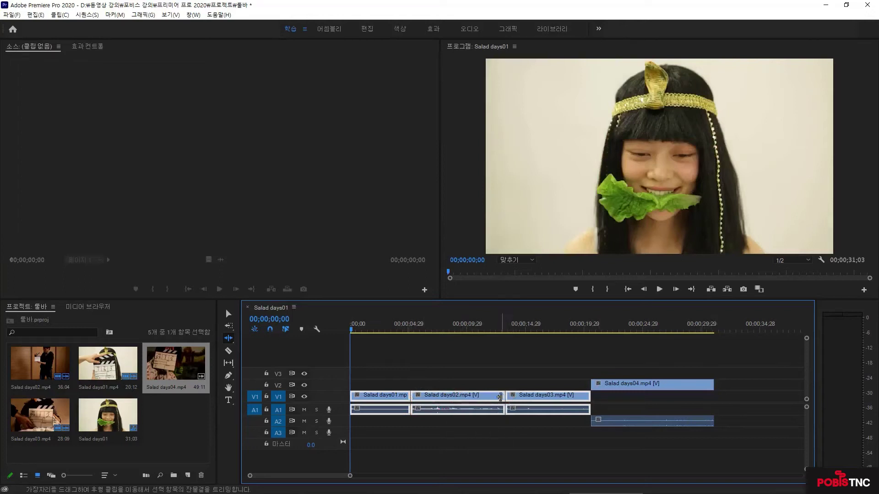
{"action": "left_click_drag", "start_coordinate": [500, 396], "coordinate": [473, 396]}
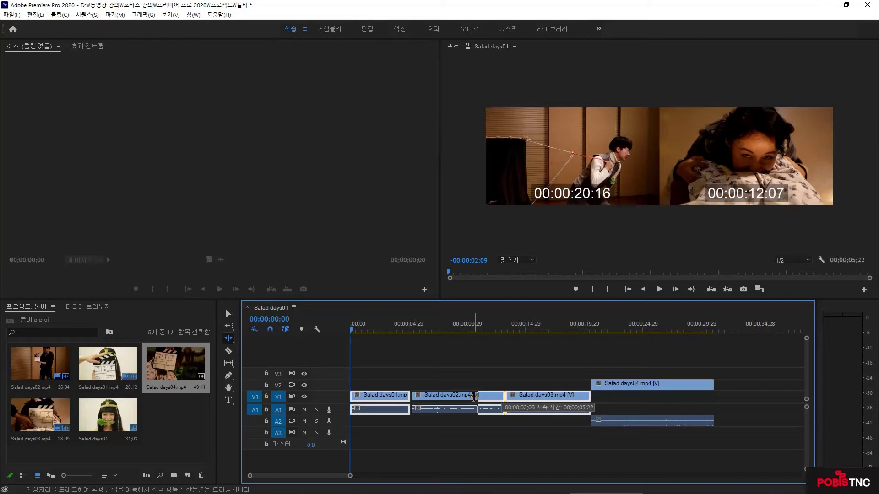
{"action": "left_click_drag", "start_coordinate": [474, 397], "coordinate": [474, 397]}
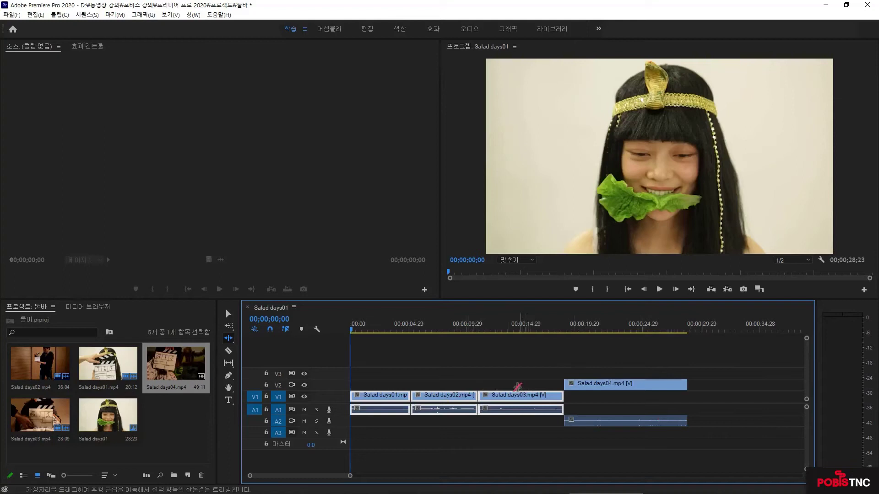
Step: With the Rolling Edit tool, roll the cut between Salad days01.mp4 and Salad days02.mp4 about 2 seconds earlier
{"action": "left_click", "coordinate": [229, 342]}
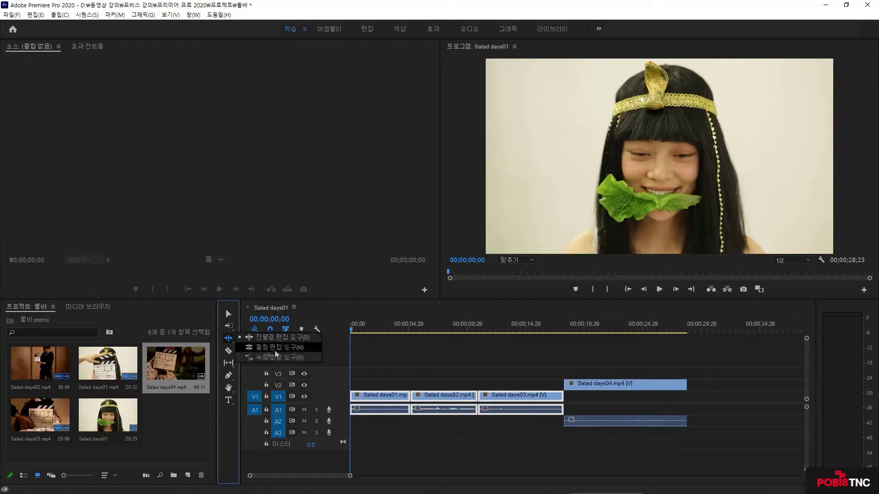
{"action": "left_click", "coordinate": [263, 347]}
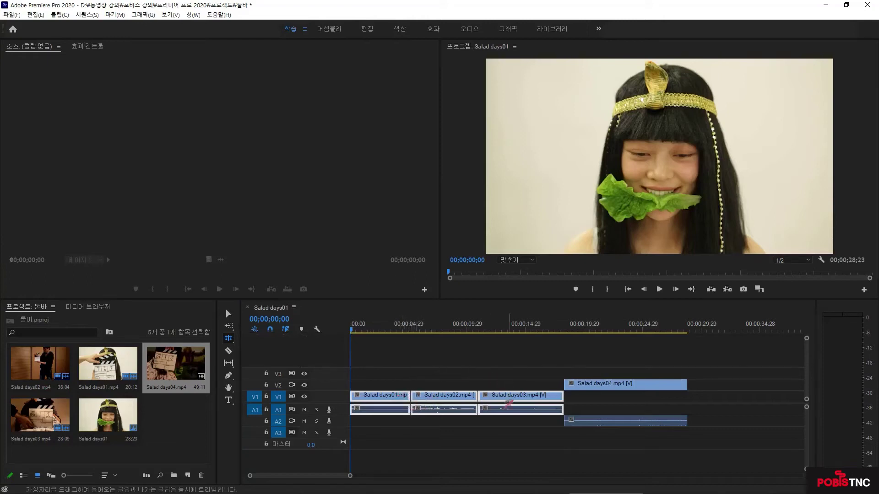
{"action": "left_click", "coordinate": [410, 396]}
{"action": "left_click_drag", "start_coordinate": [410, 395], "coordinate": [392, 395]}
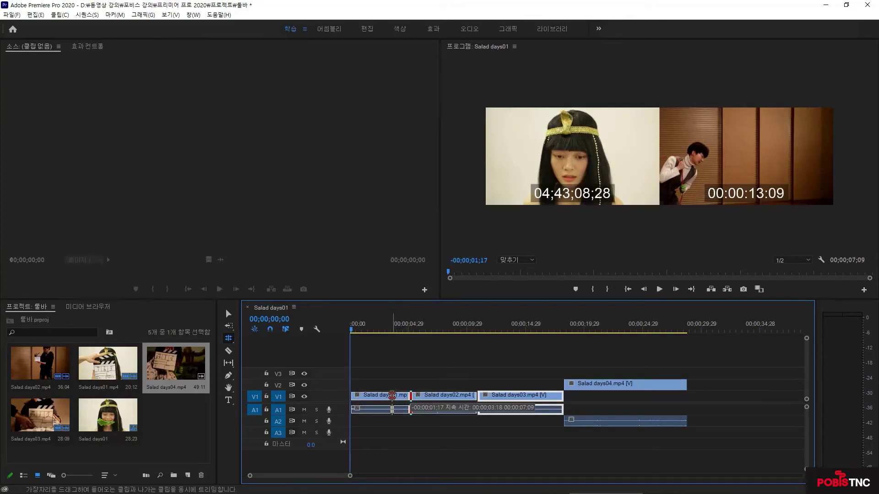
{"action": "left_click_drag", "start_coordinate": [392, 394], "coordinate": [389, 395]}
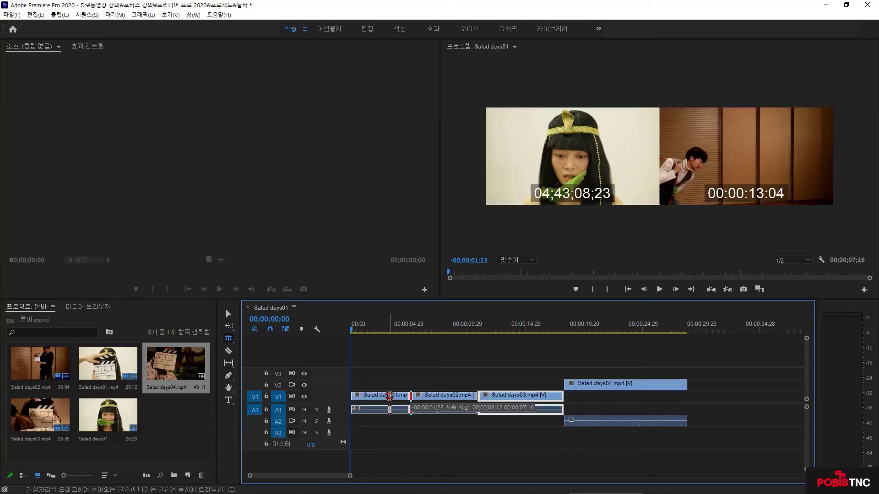
{"action": "left_click_drag", "start_coordinate": [389, 395], "coordinate": [389, 396]}
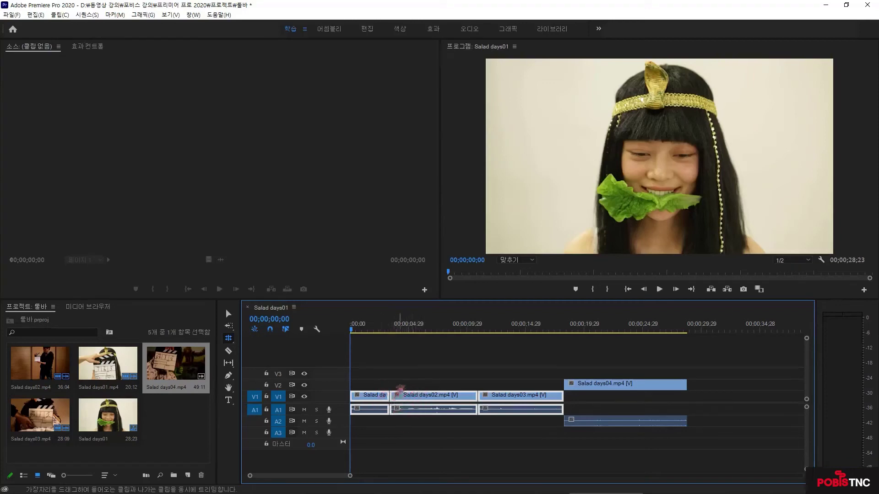
{"action": "left_click_drag", "start_coordinate": [388, 396], "coordinate": [410, 395]}
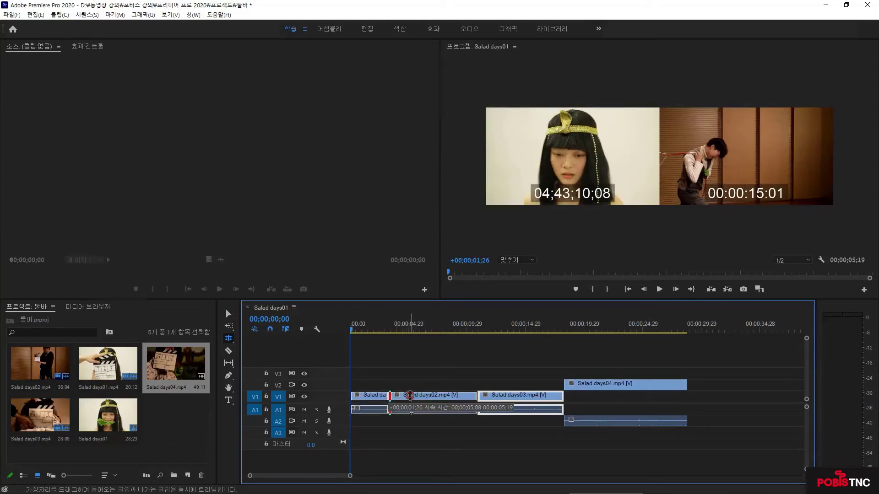
{"action": "left_click_drag", "start_coordinate": [410, 396], "coordinate": [386, 399]}
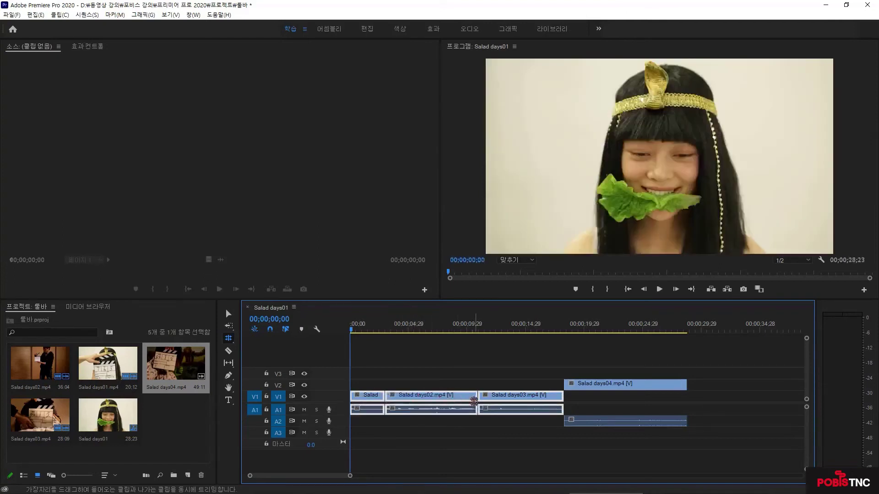
Step: Roll the cut between Salad days02.mp4 and Salad days03.mp4 earlier by about 00;00;02;23
{"action": "mouse_move", "coordinate": [478, 399]}
{"action": "left_mouse_down"}
{"action": "mouse_move", "coordinate": [447, 398]}
{"action": "mouse_move", "coordinate": [480, 398]}
{"action": "left_mouse_up"}
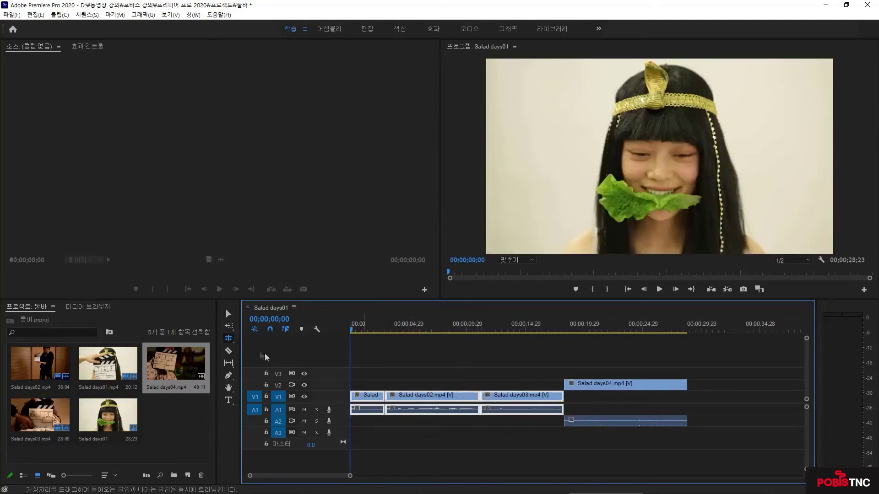
{"action": "left_click", "coordinate": [228, 337]}
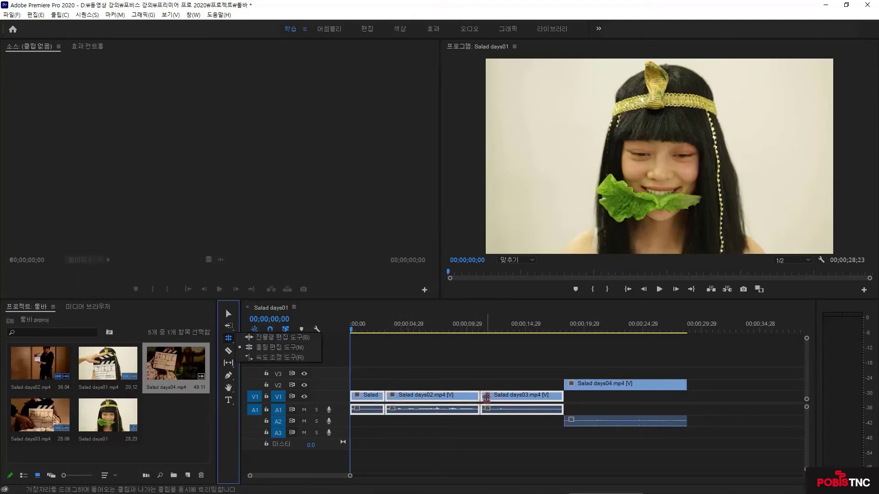
{"action": "left_click_drag", "start_coordinate": [481, 397], "coordinate": [449, 397]}
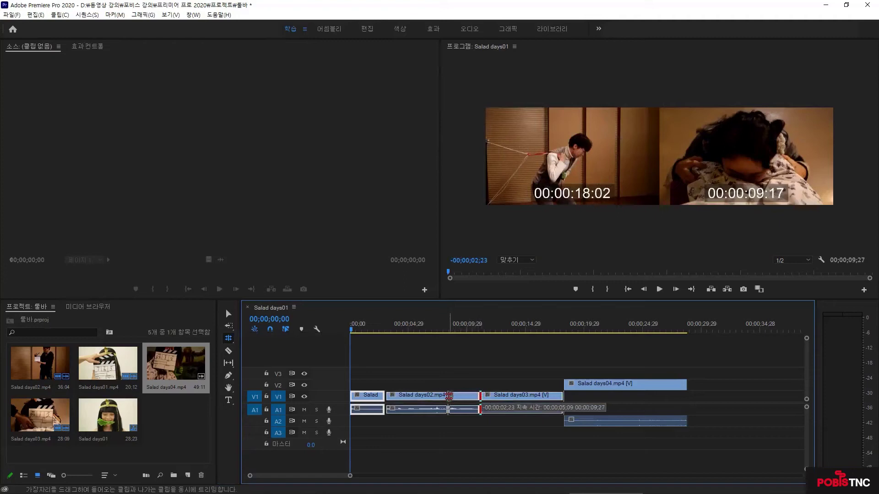
{"action": "left_click_drag", "start_coordinate": [448, 396], "coordinate": [449, 396]}
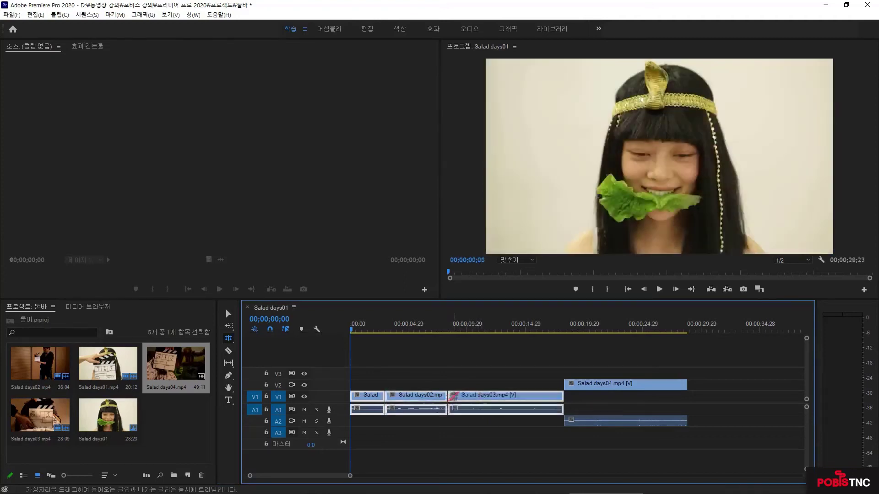
Step: Split Salad days03.mp4 with the Razor tool at about 12 seconds on the timeline
{"action": "left_click", "coordinate": [229, 351]}
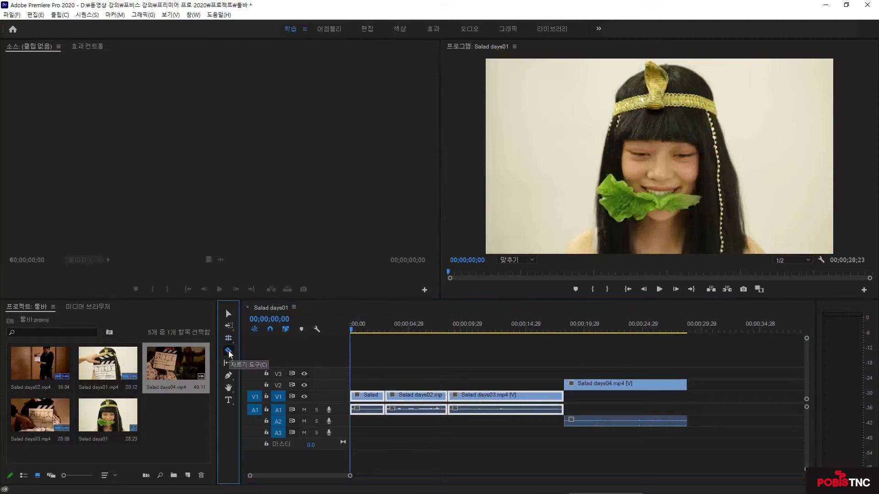
{"action": "left_click", "coordinate": [496, 397]}
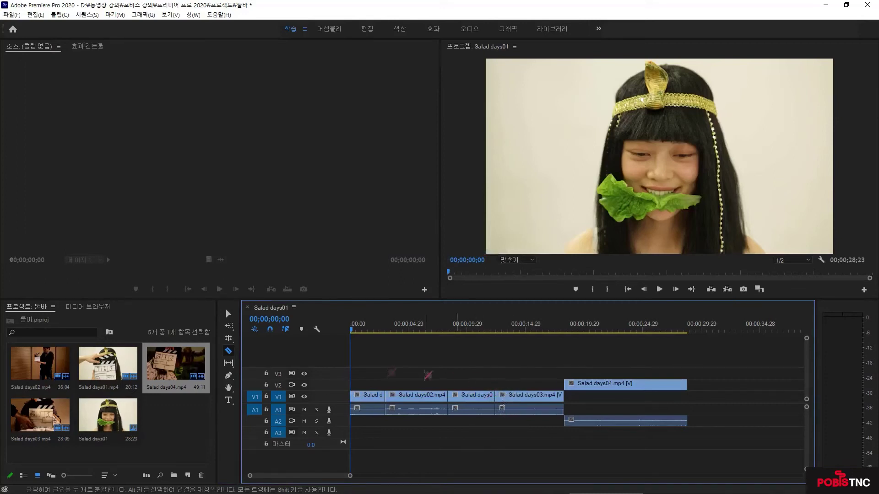
Step: Use the Slip tool on Salad days02.mp4 to shift its source in and out points within the same timeline position
{"action": "left_click", "coordinate": [228, 363]}
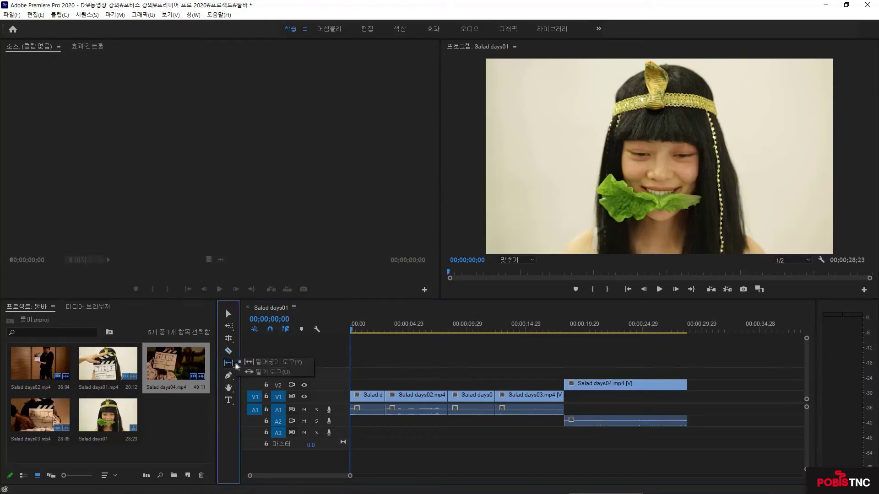
{"action": "left_click", "coordinate": [270, 366]}
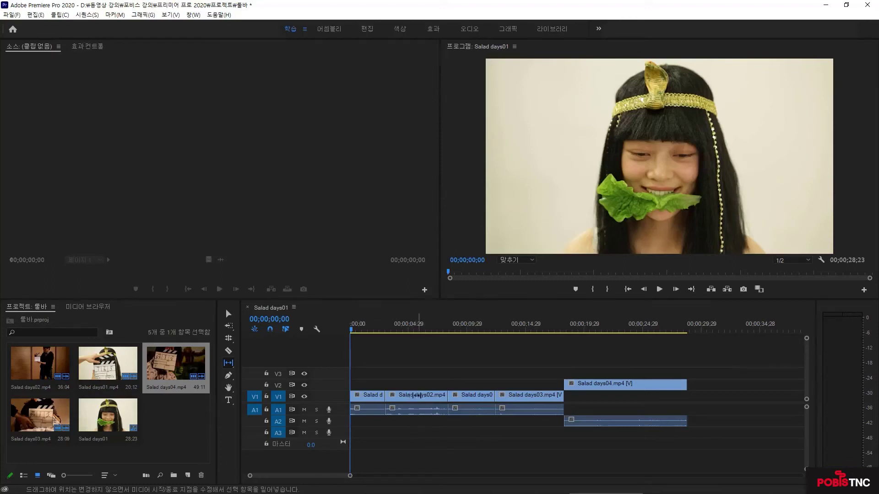
{"action": "mouse_move", "coordinate": [416, 396]}
{"action": "left_mouse_down"}
{"action": "mouse_move", "coordinate": [404, 393]}
{"action": "mouse_move", "coordinate": [420, 395]}
{"action": "left_mouse_up"}
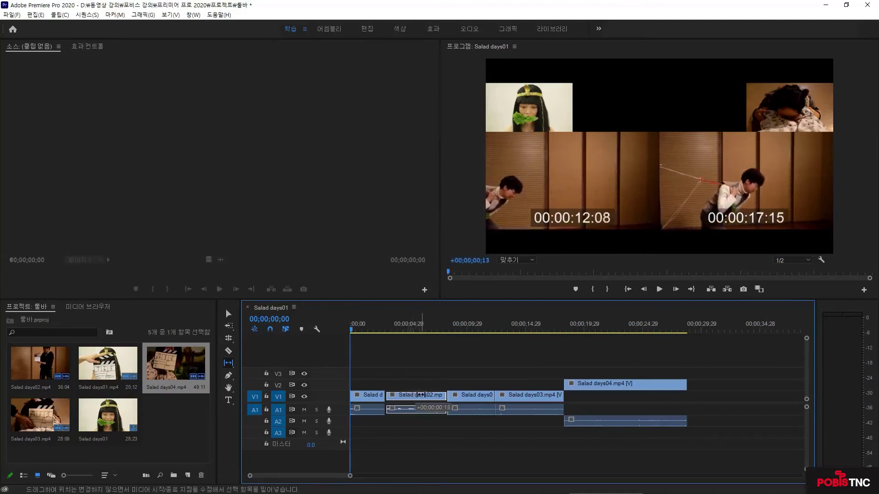
{"action": "mouse_move", "coordinate": [420, 395]}
{"action": "left_mouse_down"}
{"action": "mouse_move", "coordinate": [434, 395]}
{"action": "mouse_move", "coordinate": [396, 395]}
{"action": "mouse_move", "coordinate": [405, 395]}
{"action": "left_mouse_up"}
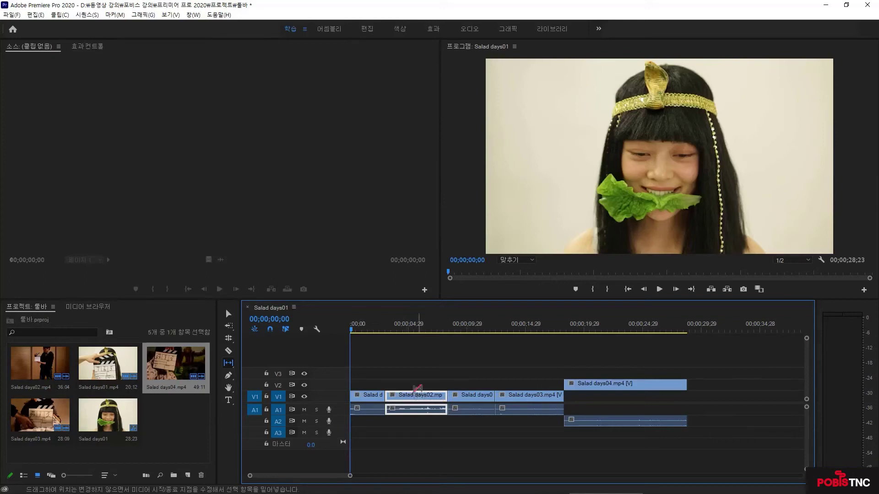
Step: With the Slide tool, move Salad days02.mp4 back and forth between its neighbouring clips, leaving its start at 00;00;03;23
{"action": "left_click", "coordinate": [229, 363]}
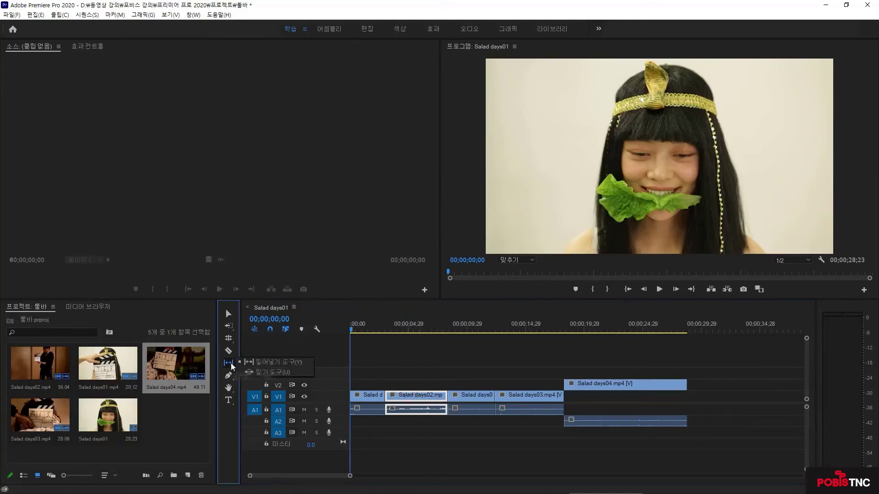
{"action": "left_click", "coordinate": [268, 372]}
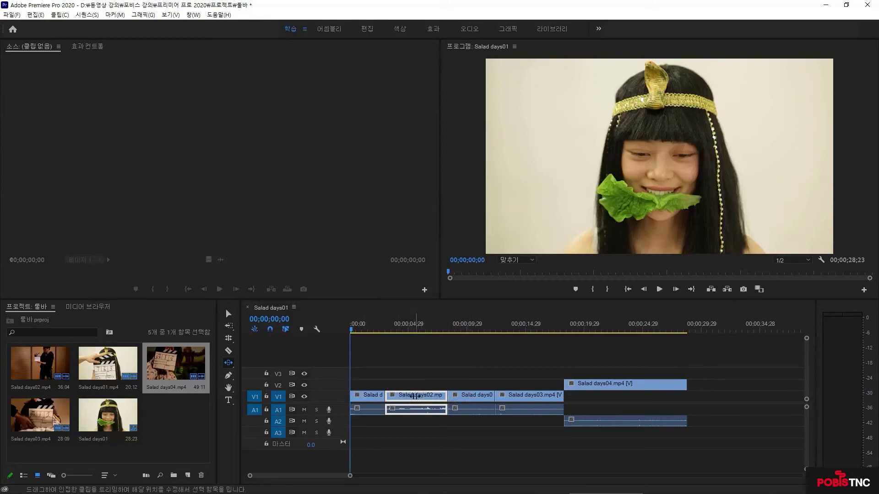
{"action": "left_click_drag", "start_coordinate": [415, 396], "coordinate": [437, 396]}
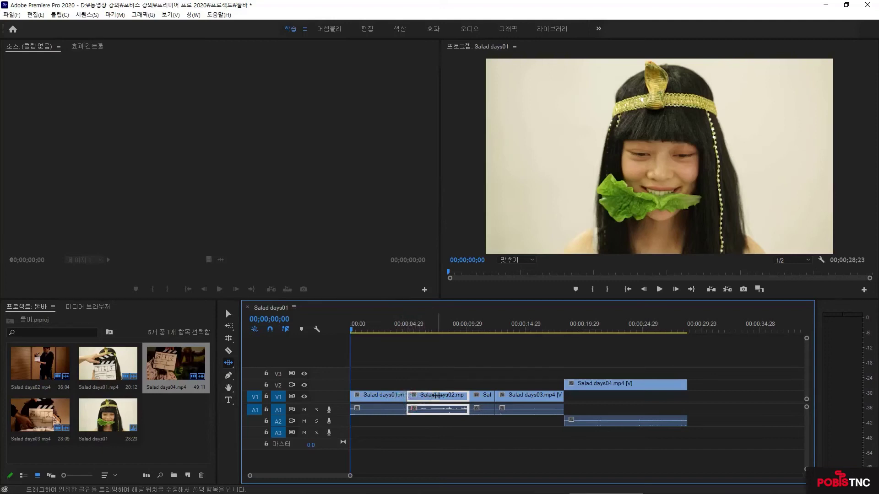
{"action": "left_click_drag", "start_coordinate": [438, 397], "coordinate": [407, 397]}
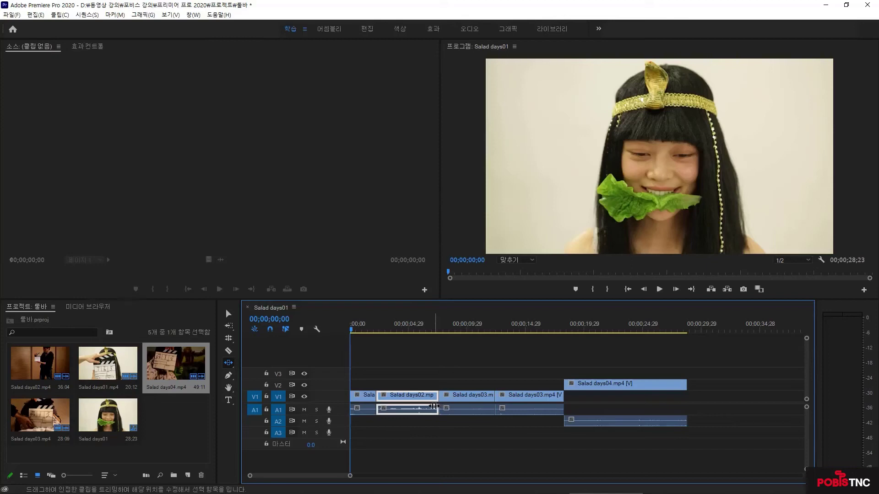
{"action": "left_click_drag", "start_coordinate": [413, 396], "coordinate": [430, 398]}
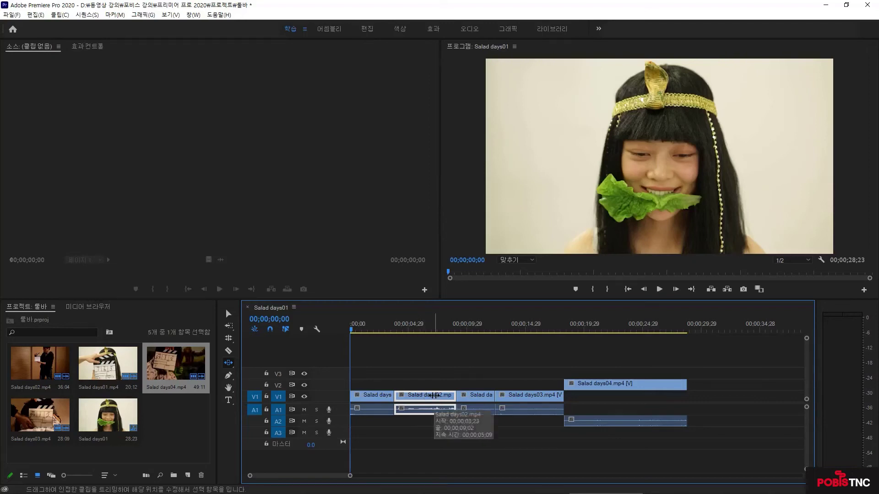
Step: Draw a closed star shape with the Pen tool in the upper-left area of the video frame
{"action": "left_click", "coordinate": [228, 375]}
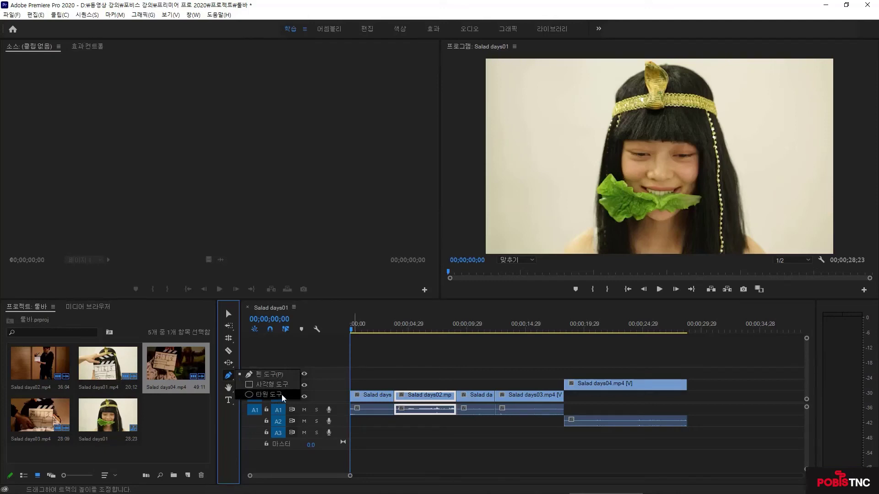
{"action": "key", "text": "Escape"}
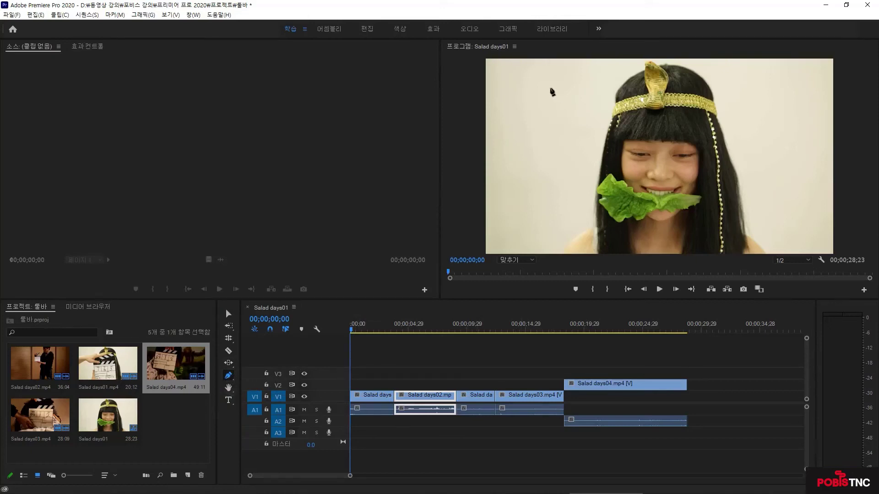
{"action": "left_click", "coordinate": [534, 80]}
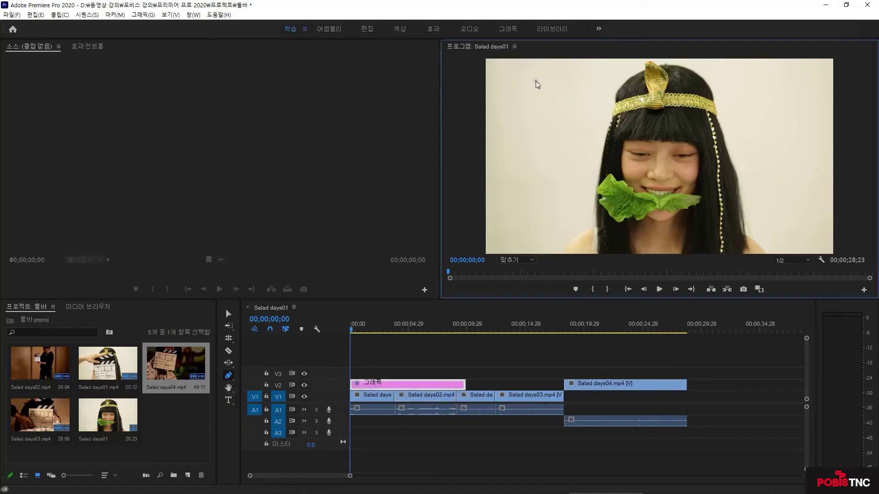
{"action": "left_click", "coordinate": [540, 100]}
{"action": "left_click", "coordinate": [510, 116]}
{"action": "left_click", "coordinate": [546, 121]}
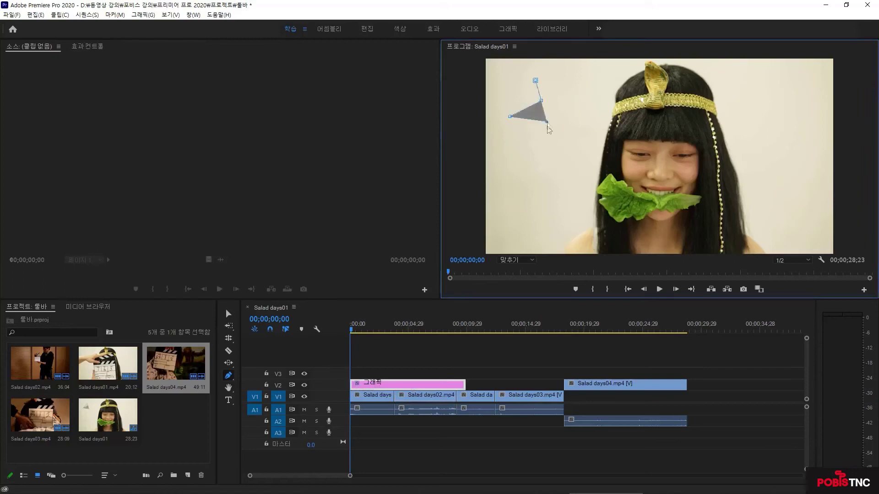
{"action": "left_click", "coordinate": [540, 149]}
{"action": "left_click", "coordinate": [574, 132]}
{"action": "left_click", "coordinate": [563, 119]}
{"action": "left_click", "coordinate": [592, 105]}
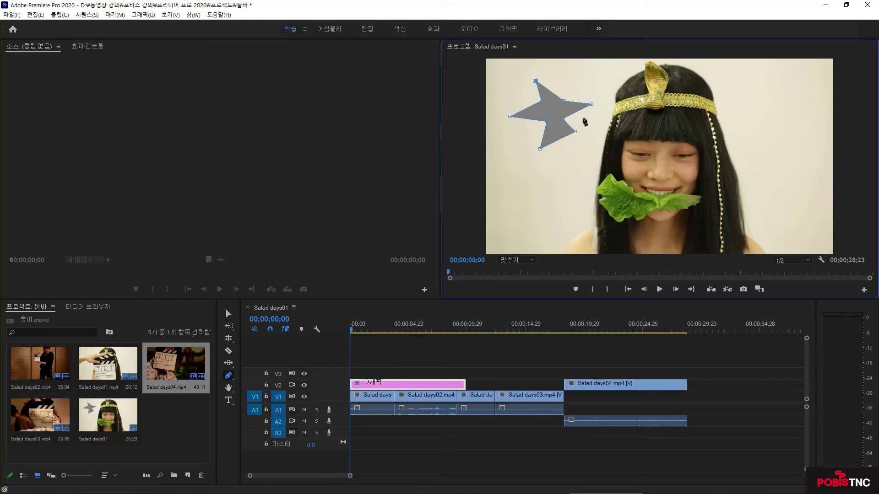
Step: Draw a closed freeform shape combining straight and curved segments with the Pen tool below the star
{"action": "left_click", "coordinate": [530, 172]}
{"action": "left_click", "coordinate": [511, 190]}
{"action": "left_click_drag", "start_coordinate": [518, 210], "coordinate": [572, 203]}
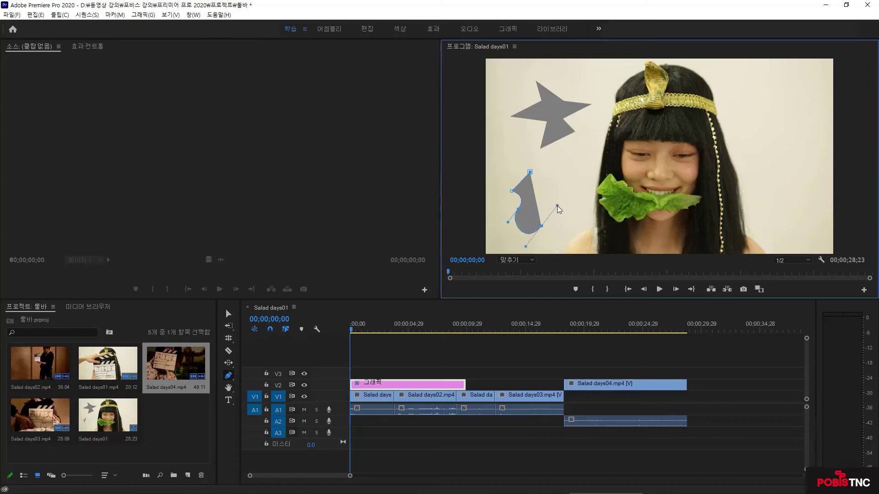
{"action": "left_click", "coordinate": [575, 200]}
{"action": "left_click", "coordinate": [570, 176]}
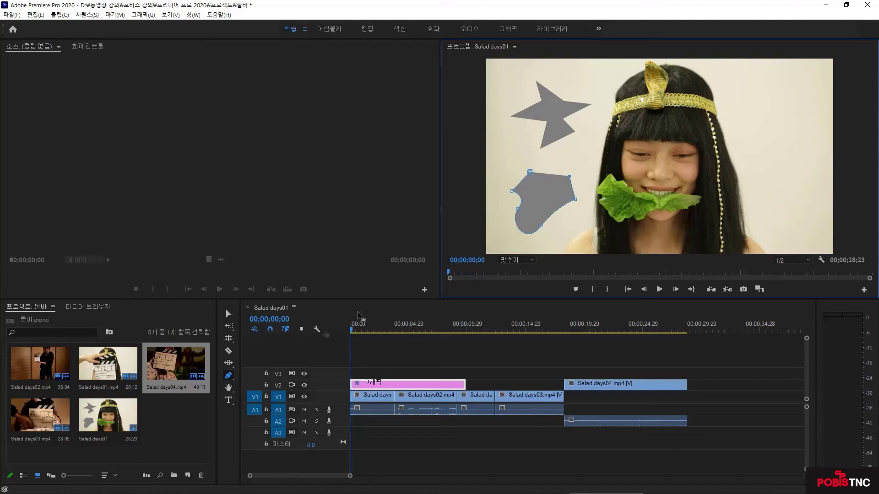
Step: Draw a square with the Rectangle tool over the upper-right edge of the woman's hair in the video frame
{"action": "left_click", "coordinate": [228, 375]}
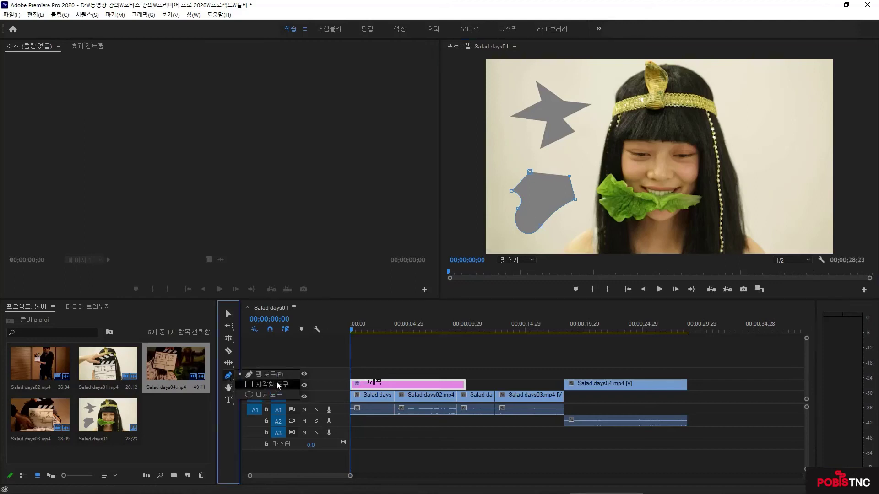
{"action": "left_click", "coordinate": [277, 385]}
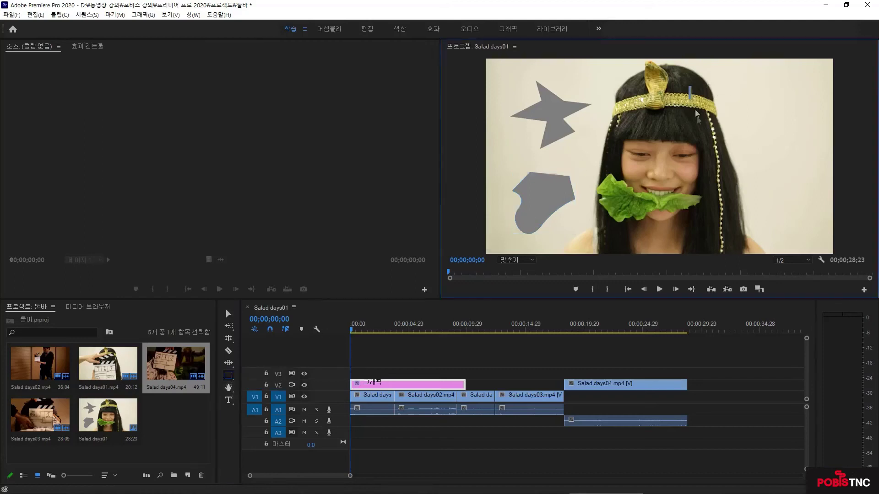
{"action": "left_click_drag", "start_coordinate": [688, 86], "coordinate": [735, 133]}
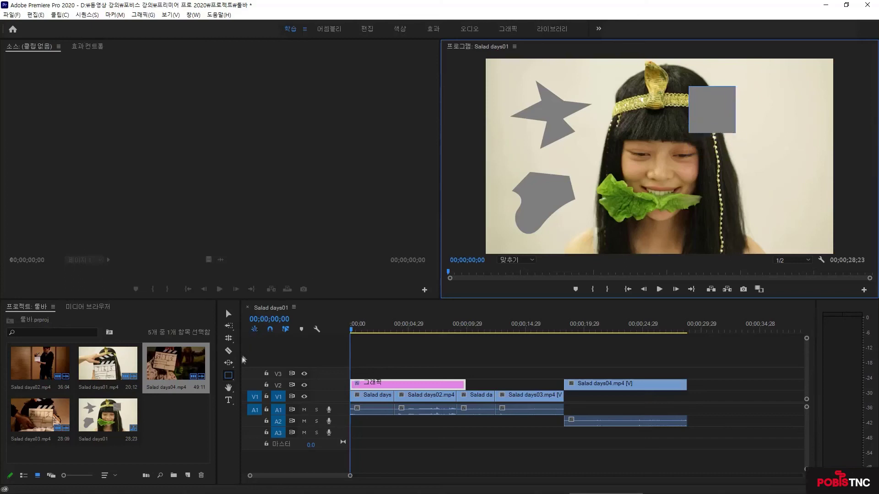
Step: Zoom into the timeline and use the Hand tool to scroll ahead to Salad days02.mp4 and back to the sequence start
{"action": "left_click", "coordinate": [229, 376]}
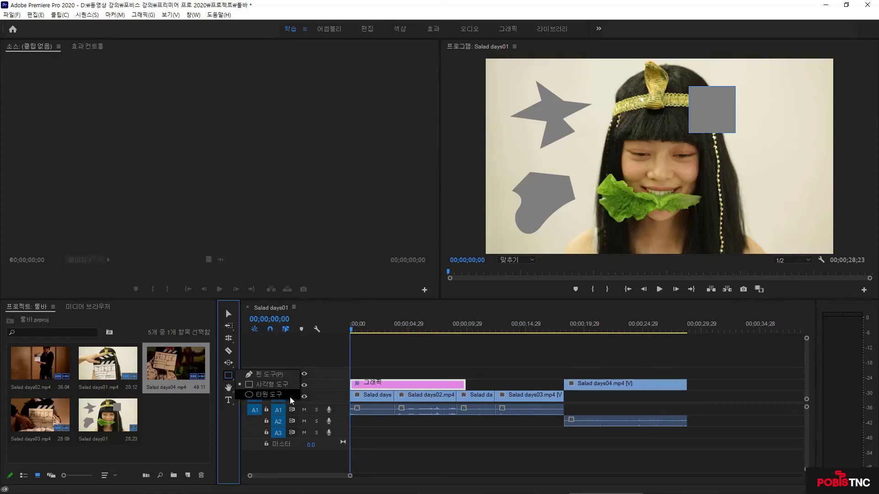
{"action": "left_click", "coordinate": [230, 389]}
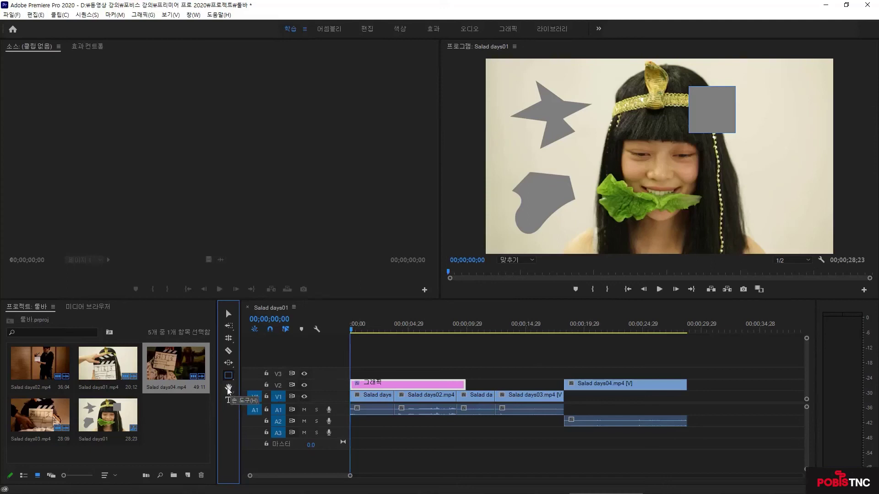
{"action": "left_click", "coordinate": [229, 388]}
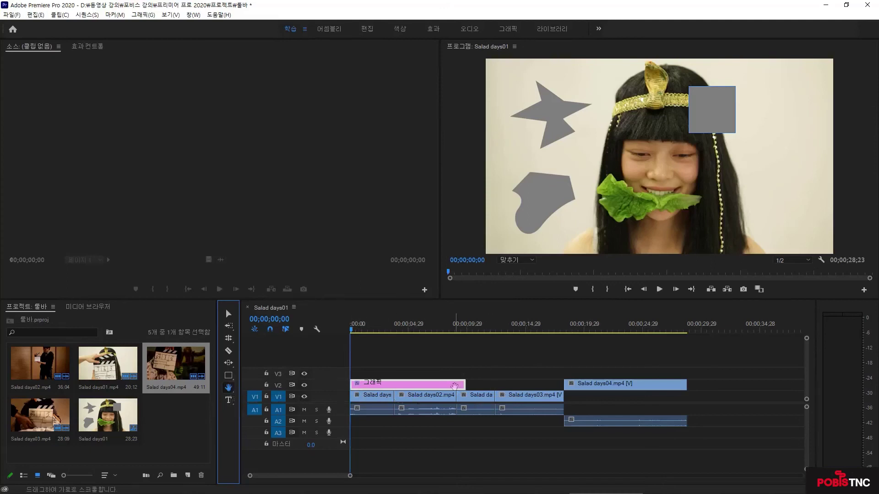
{"action": "left_click", "coordinate": [446, 399]}
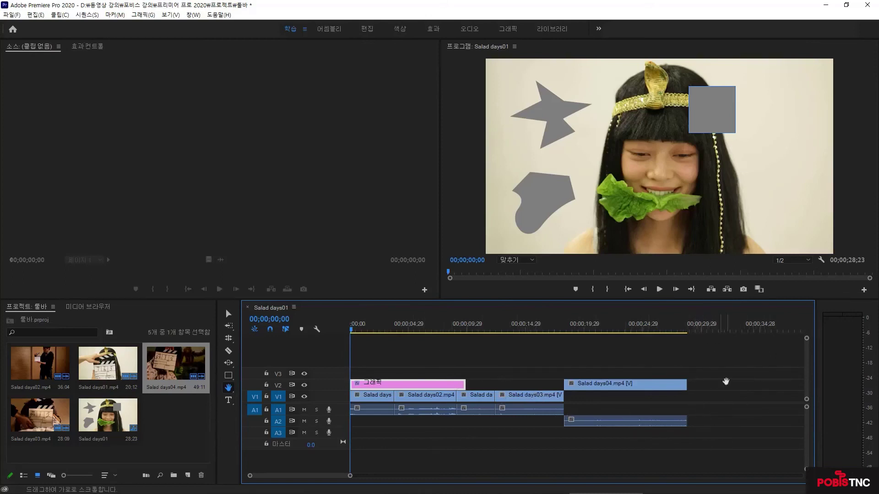
{"action": "left_click_drag", "start_coordinate": [726, 381], "coordinate": [751, 386]}
{"action": "left_click_drag", "start_coordinate": [350, 476], "coordinate": [311, 479]}
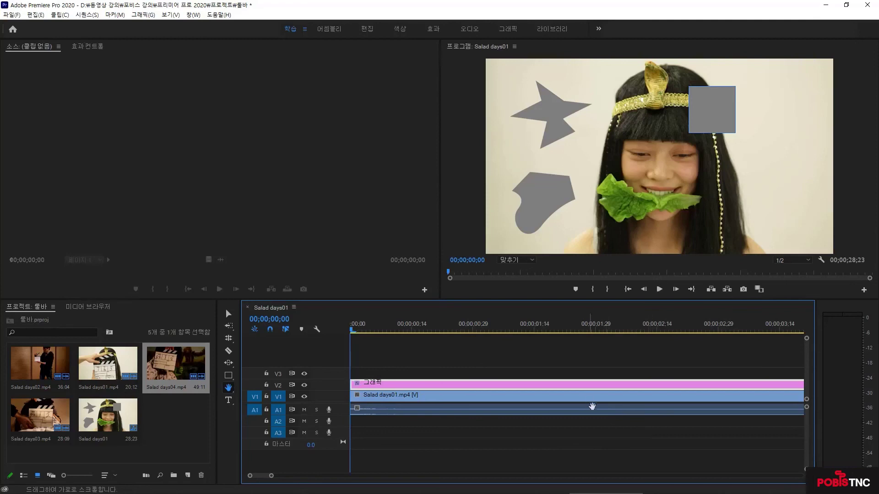
{"action": "left_click_drag", "start_coordinate": [659, 397], "coordinate": [515, 397]}
{"action": "left_click_drag", "start_coordinate": [711, 396], "coordinate": [532, 397]}
{"action": "left_click_drag", "start_coordinate": [587, 398], "coordinate": [456, 397]}
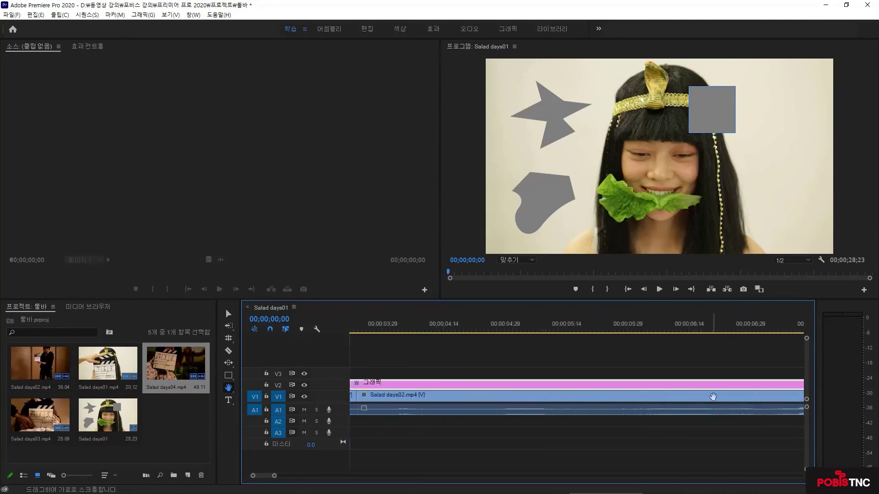
{"action": "mouse_move", "coordinate": [712, 399]}
{"action": "left_mouse_down"}
{"action": "mouse_move", "coordinate": [541, 385]}
{"action": "mouse_move", "coordinate": [536, 394]}
{"action": "mouse_move", "coordinate": [712, 397]}
{"action": "left_mouse_up"}
{"action": "left_click_drag", "start_coordinate": [553, 393], "coordinate": [685, 396]}
{"action": "left_click_drag", "start_coordinate": [524, 394], "coordinate": [704, 398]}
{"action": "left_click_drag", "start_coordinate": [485, 398], "coordinate": [578, 400]}
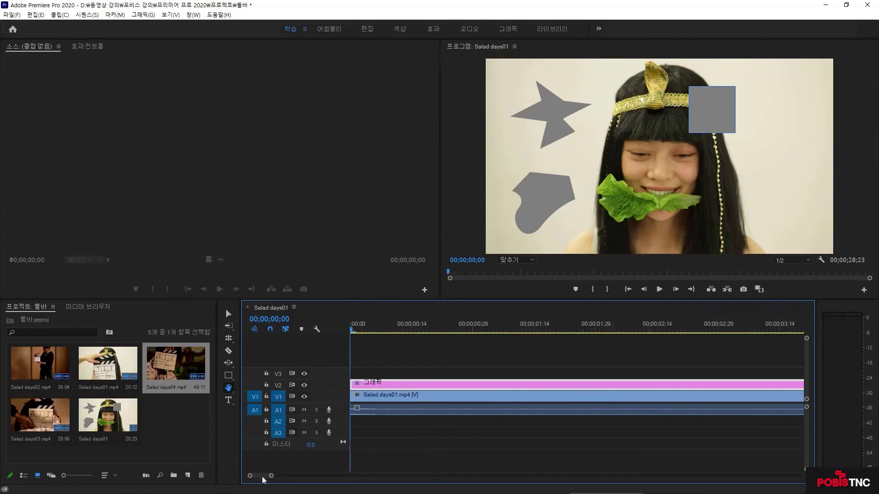
Step: Zoom the timeline out to fit all the clips and view the Hand and Zoom tool choices
{"action": "mouse_move", "coordinate": [262, 477]}
{"action": "left_mouse_down"}
{"action": "mouse_move", "coordinate": [282, 479]}
{"action": "mouse_move", "coordinate": [252, 478]}
{"action": "left_mouse_up"}
{"action": "left_click_drag", "start_coordinate": [271, 476], "coordinate": [360, 477]}
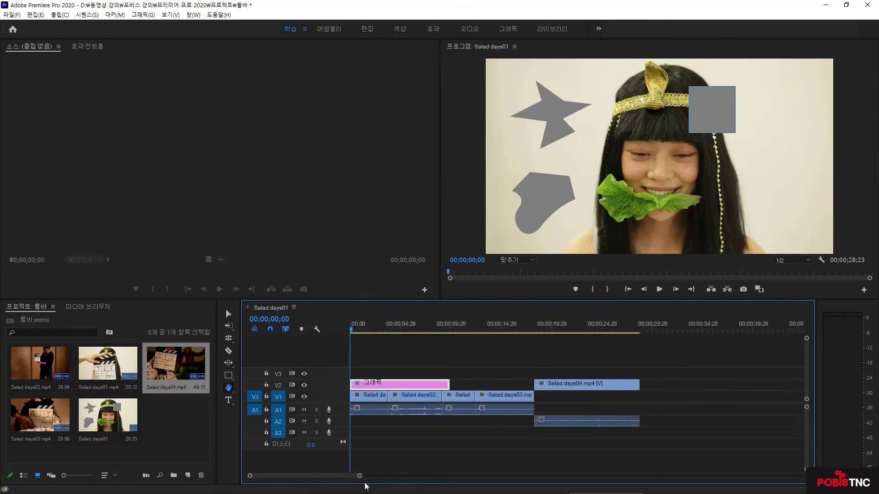
{"action": "left_click", "coordinate": [233, 393]}
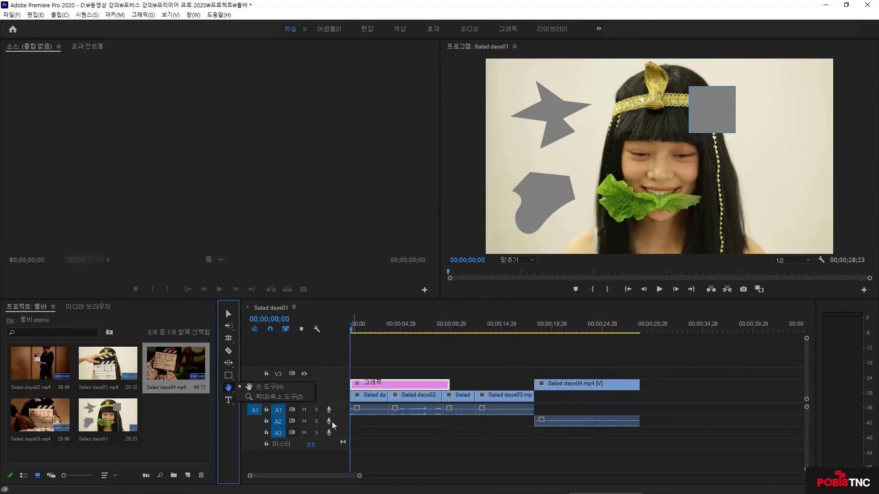
{"action": "left_click", "coordinate": [296, 469]}
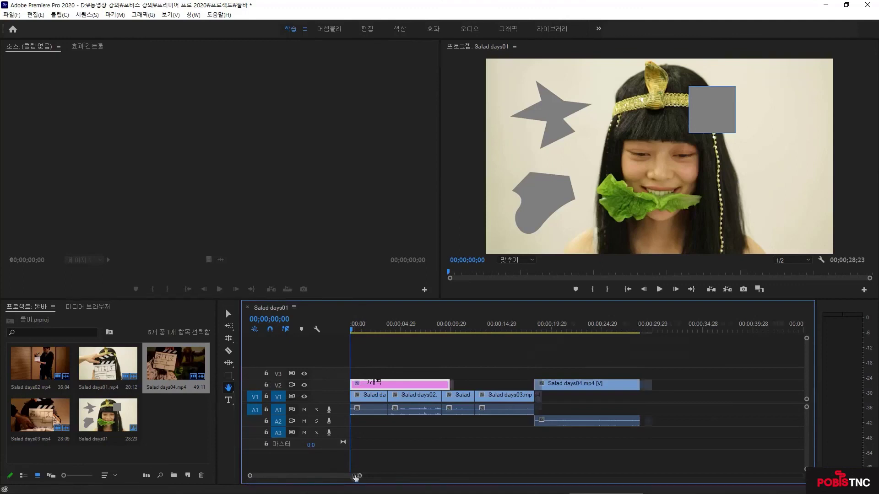
{"action": "left_click_drag", "start_coordinate": [360, 476], "coordinate": [380, 479]}
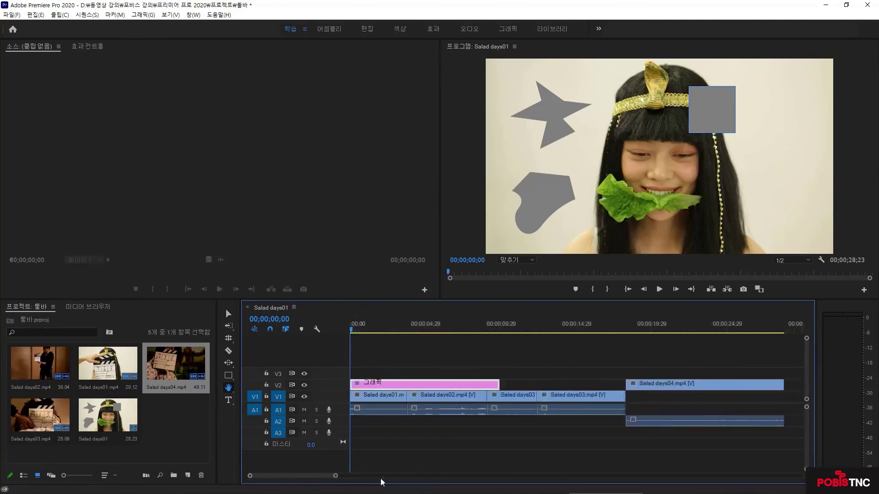
{"action": "left_click", "coordinate": [229, 388]}
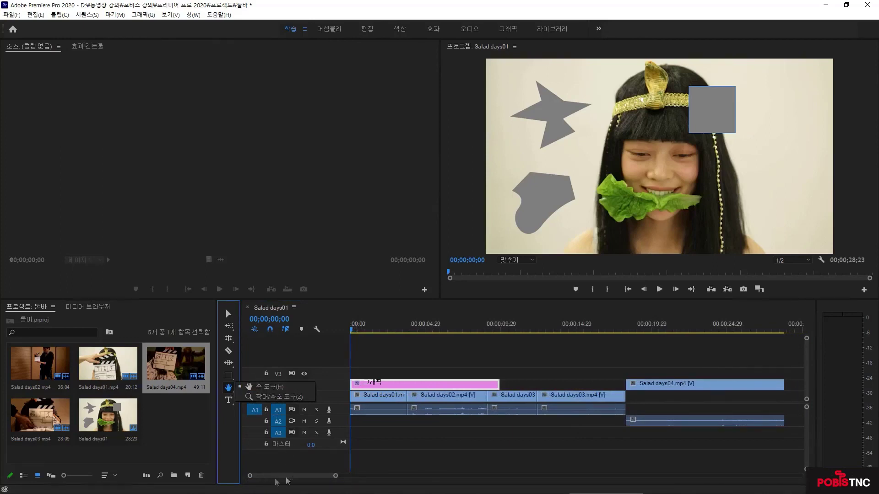
{"action": "left_click", "coordinate": [308, 465]}
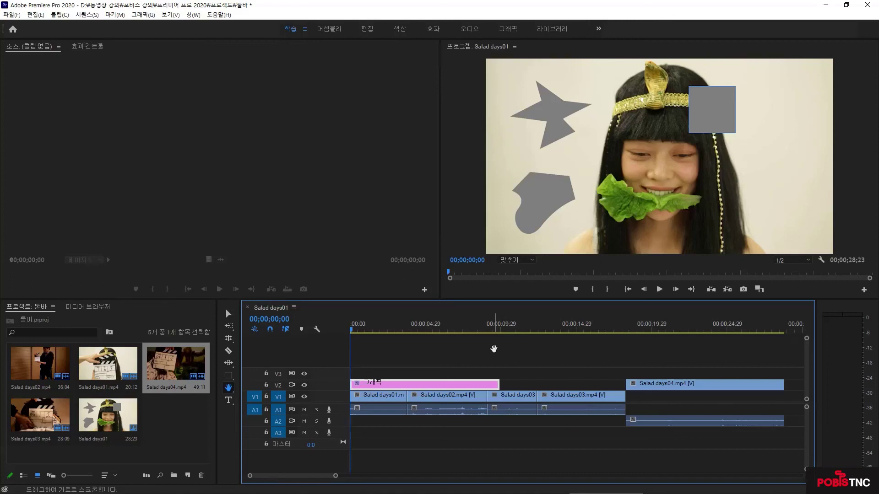
Step: Enlarge the star shape in the video frame with the Selection tool, scaling it from its lower-right corner
{"action": "left_click", "coordinate": [233, 401]}
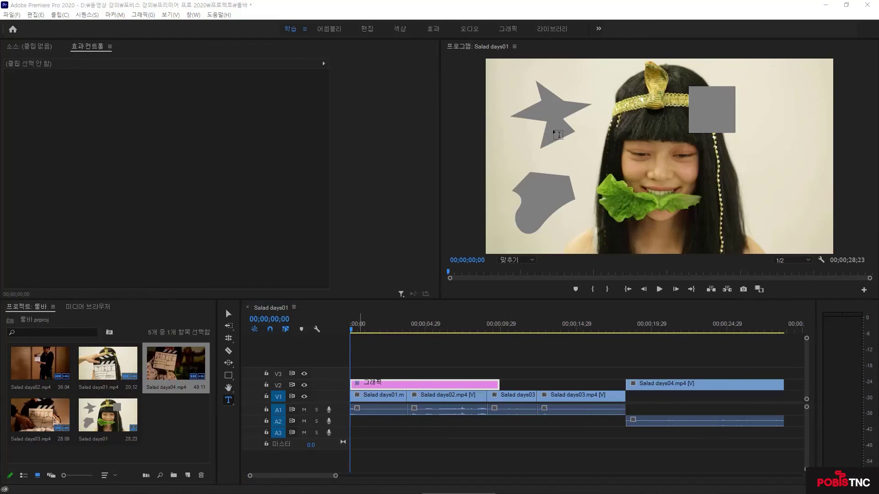
{"action": "left_click", "coordinate": [229, 314]}
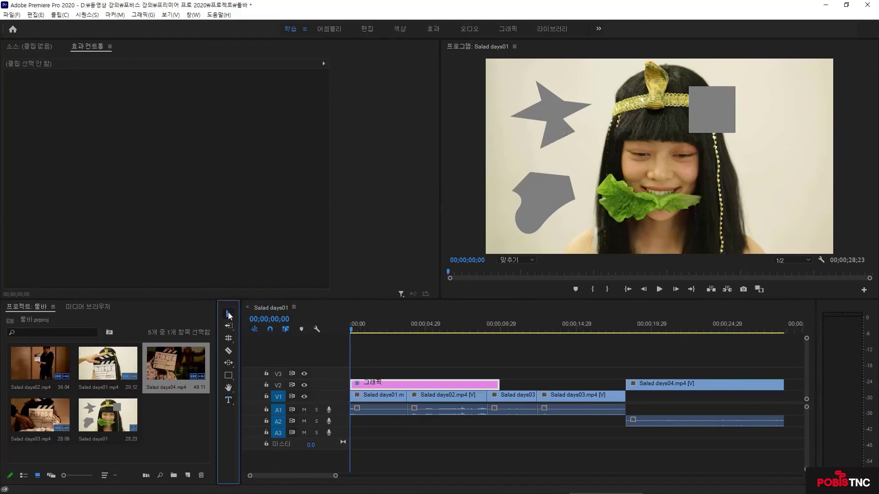
{"action": "left_click", "coordinate": [556, 109]}
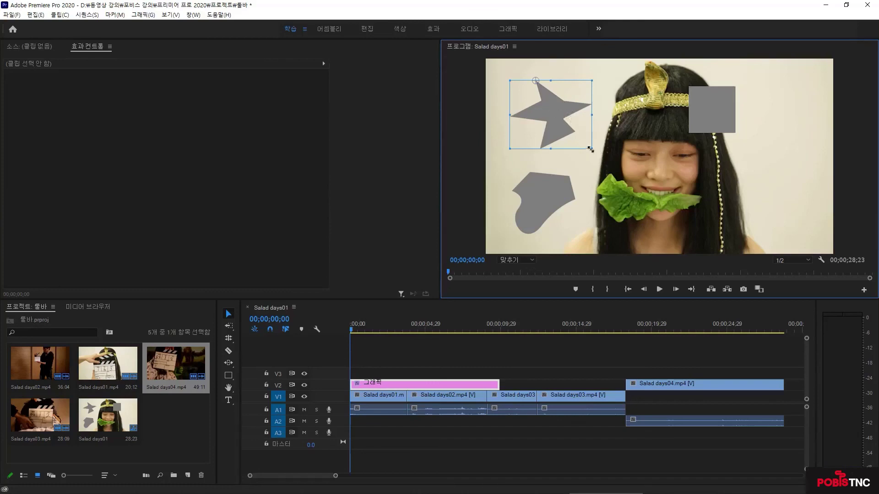
{"action": "left_click_drag", "start_coordinate": [590, 148], "coordinate": [608, 163]}
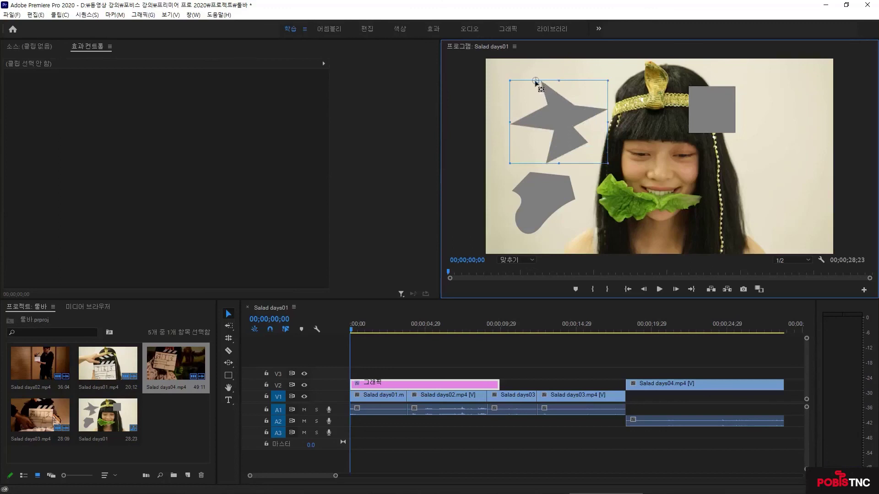
Step: Show the graphic clip's effect controls and change the star's fill to a dark red
{"action": "left_click", "coordinate": [415, 383]}
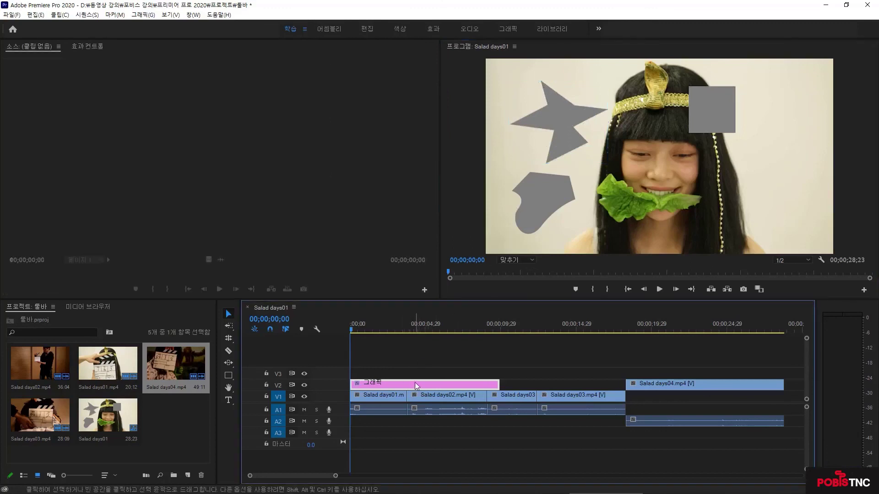
{"action": "left_click", "coordinate": [89, 47]}
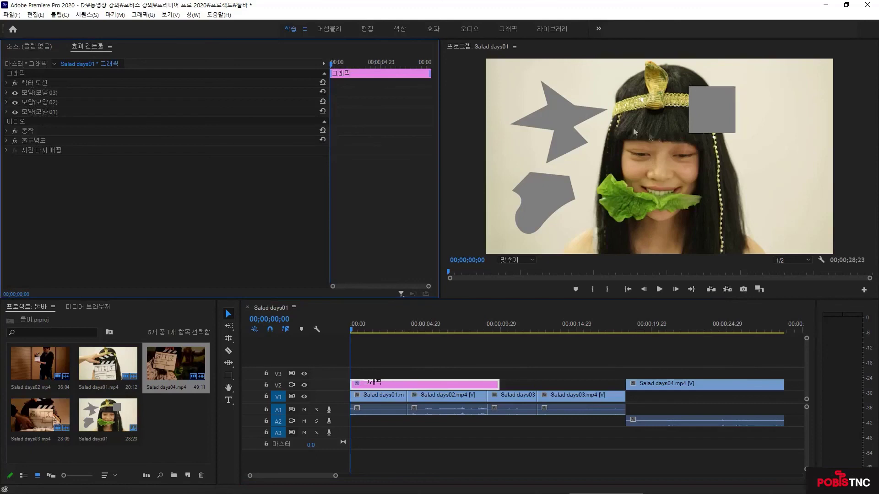
{"action": "left_click", "coordinate": [563, 113]}
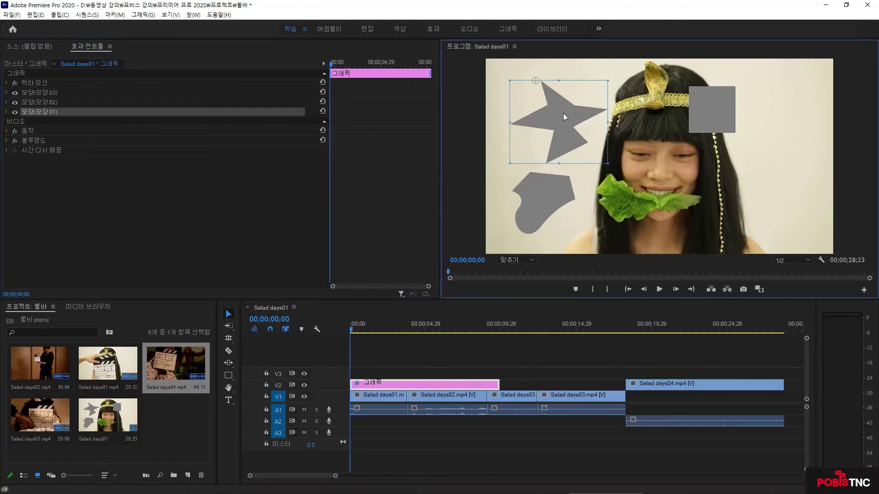
{"action": "left_click", "coordinate": [7, 112]}
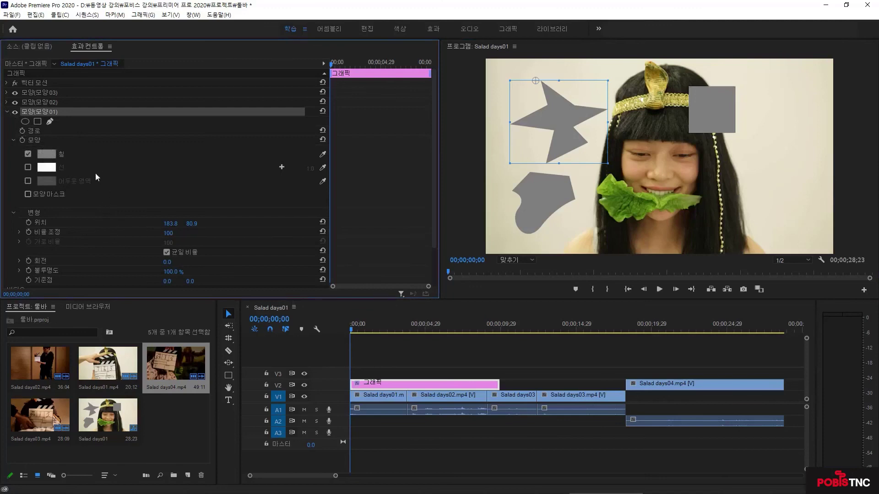
{"action": "left_click", "coordinate": [47, 154]}
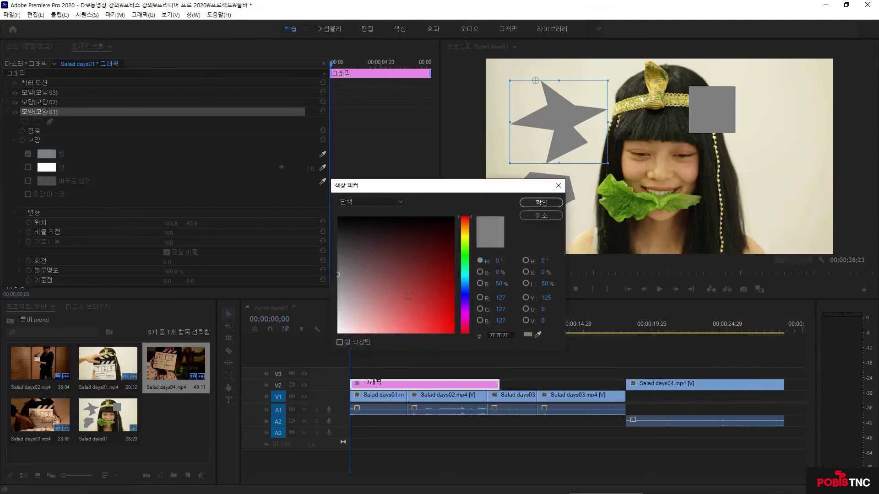
{"action": "left_click", "coordinate": [417, 279]}
{"action": "left_click", "coordinate": [541, 203]}
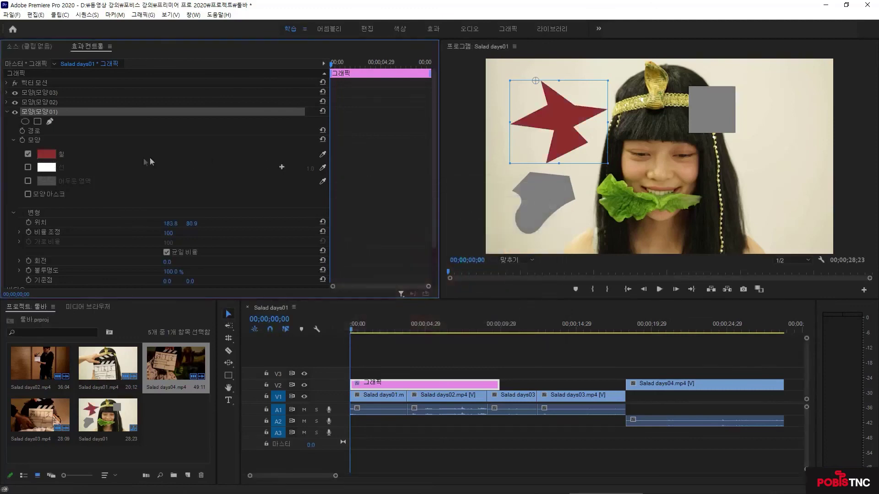
Step: Add a white stroke to the star shape with a width of 19.0
{"action": "left_click", "coordinate": [28, 168]}
{"action": "left_click_drag", "start_coordinate": [298, 175], "coordinate": [302, 153]}
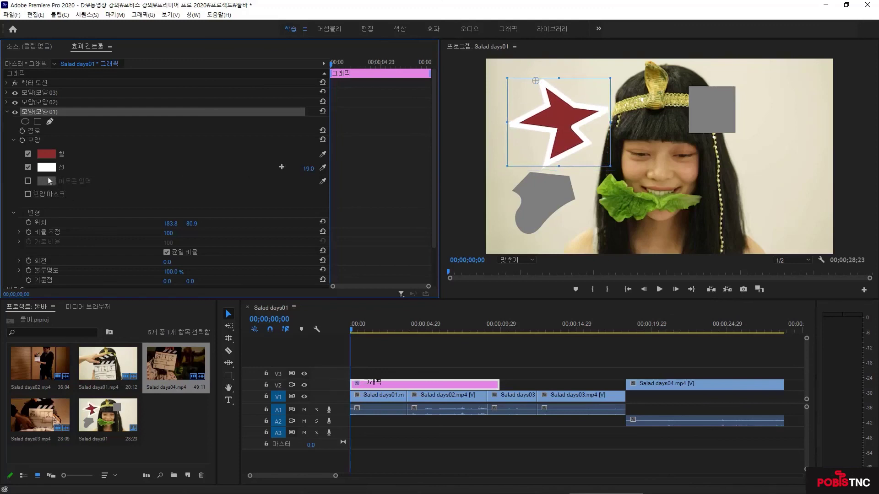
{"action": "left_click", "coordinate": [56, 212]}
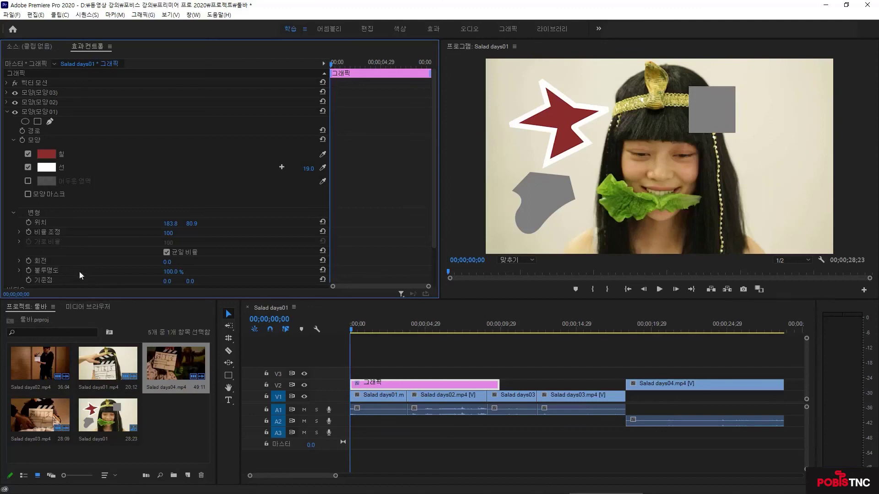
{"action": "mouse_move", "coordinate": [436, 205]}
{"action": "left_mouse_down"}
{"action": "mouse_move", "coordinate": [442, 241]}
{"action": "mouse_move", "coordinate": [442, 196]}
{"action": "left_mouse_up"}
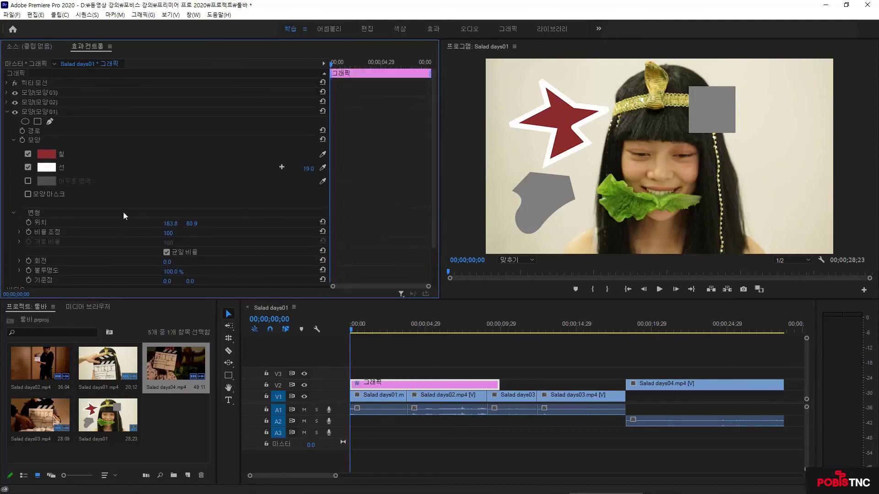